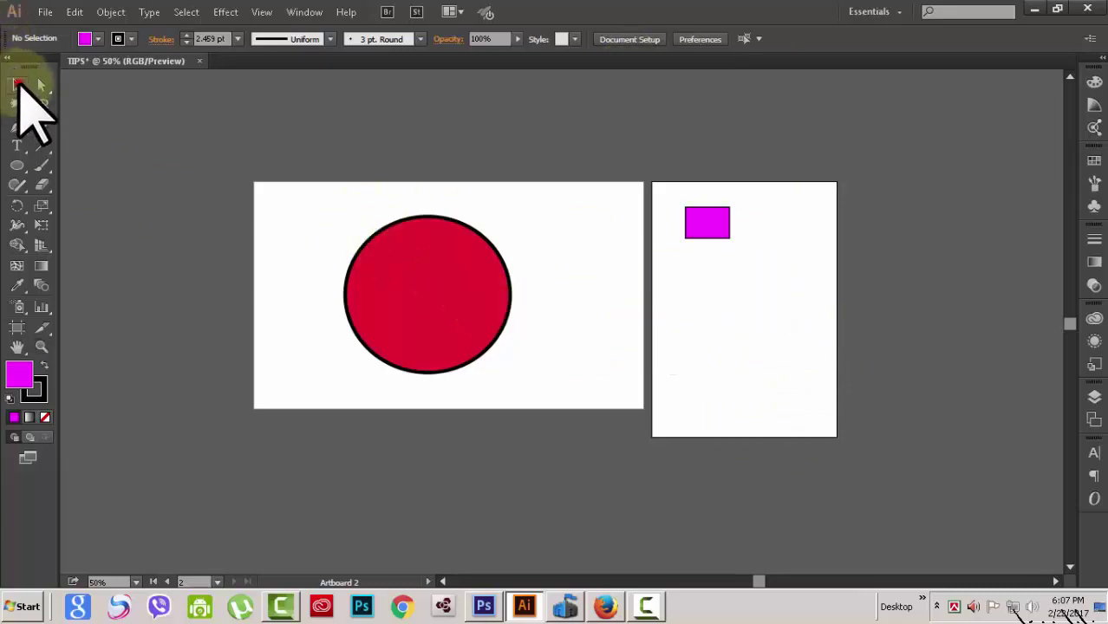
- Reselect the Selection tool, glance at the shape tools flyout, then pick the Zoom tool
{"action": "left_click", "coordinate": [17, 84]}
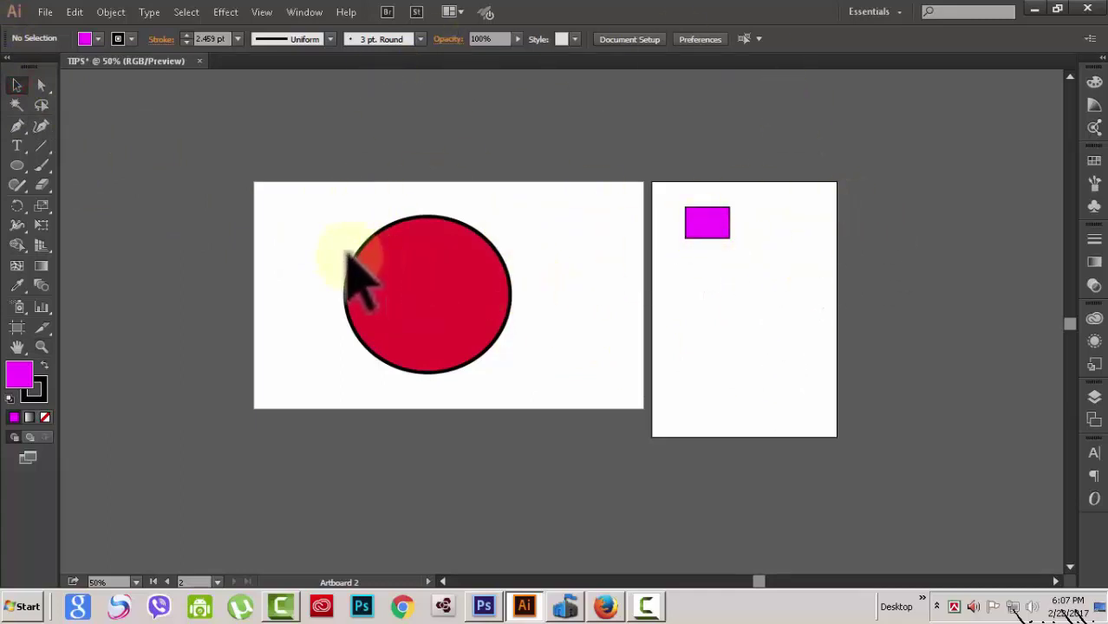
{"action": "left_click", "coordinate": [17, 166]}
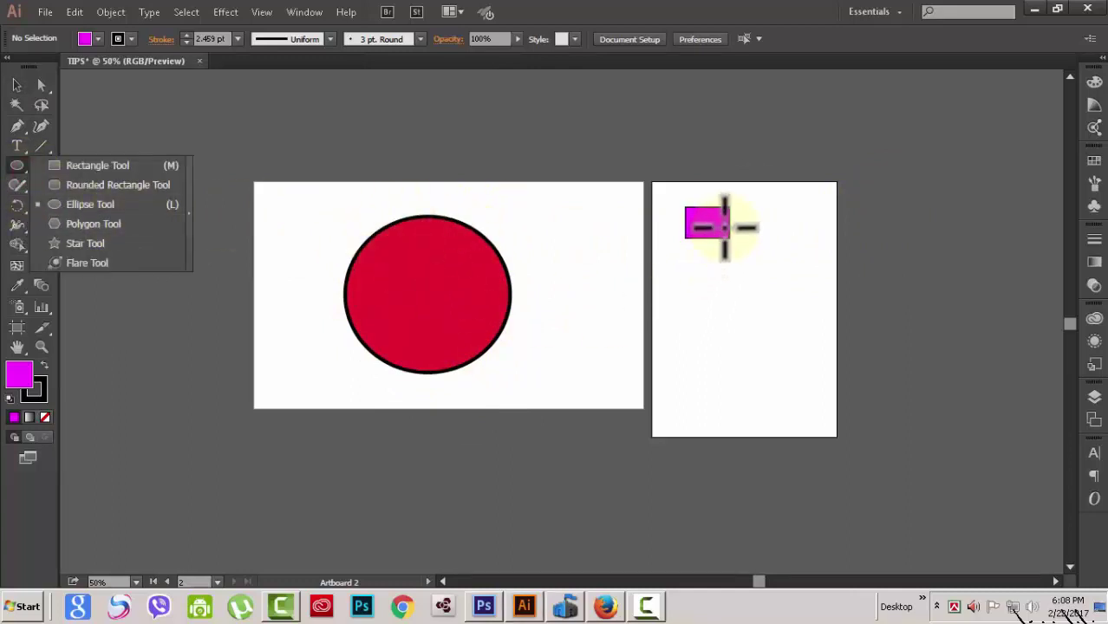
{"action": "left_click", "coordinate": [16, 84]}
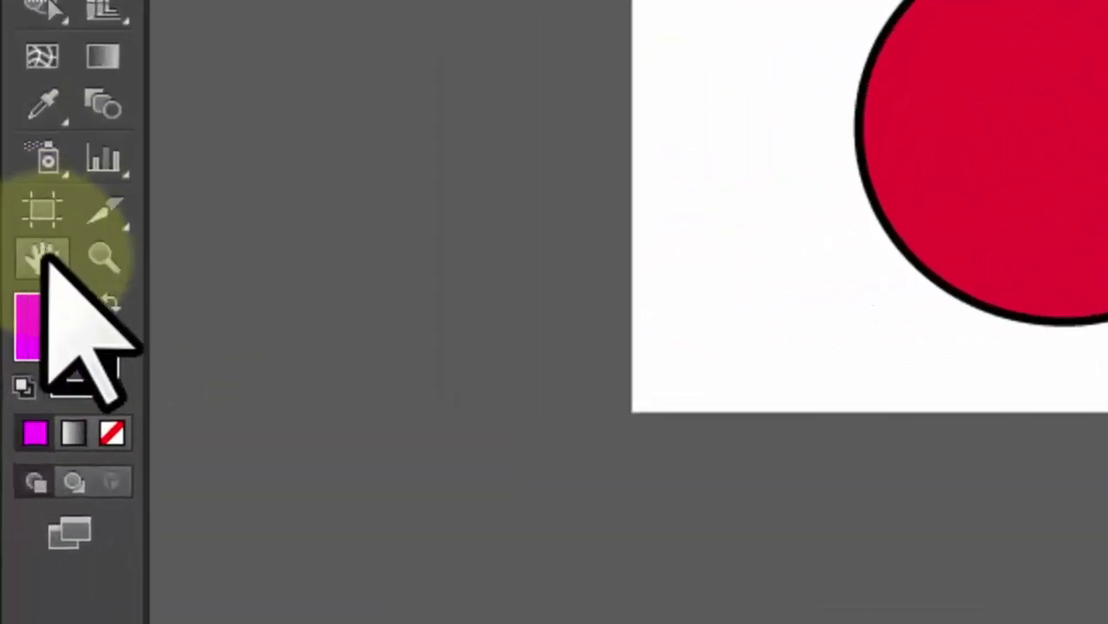
{"action": "left_click", "coordinate": [41, 347]}
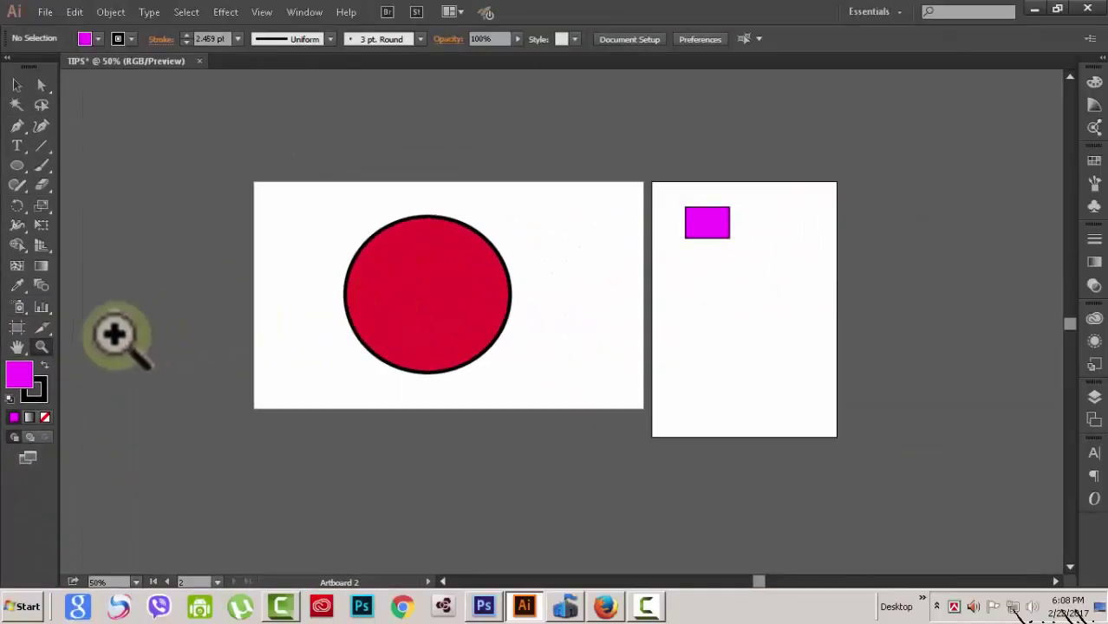
- Zoom in twice on the red circle, then zoom out with Ctrl+minus to show both artboards
{"action": "left_click", "coordinate": [431, 283]}
{"action": "left_click", "coordinate": [505, 323]}
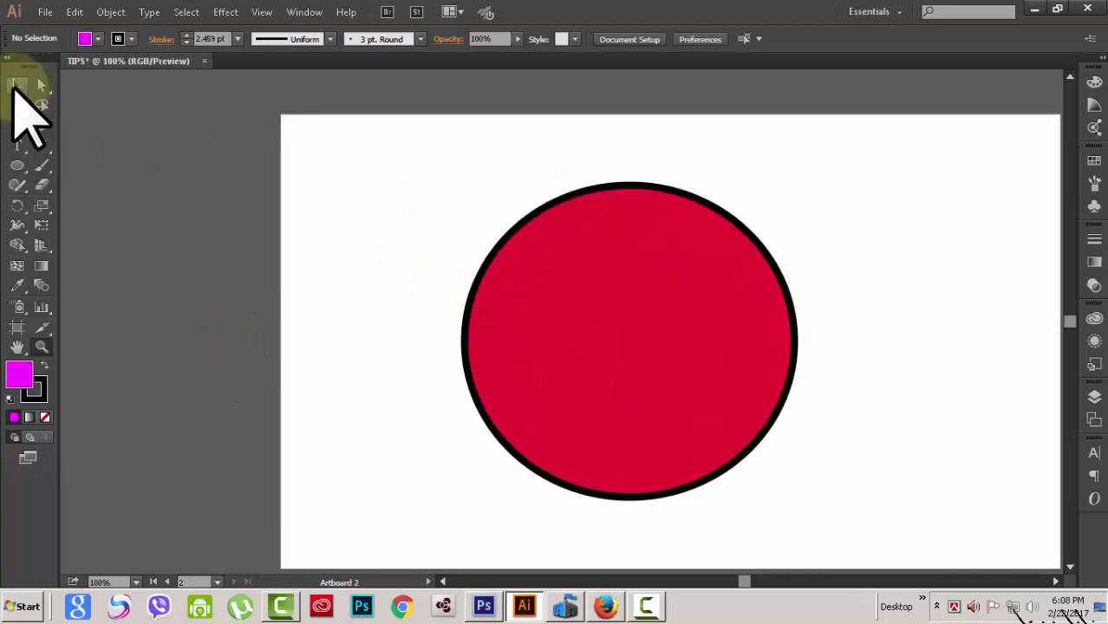
{"action": "left_click", "coordinate": [17, 86]}
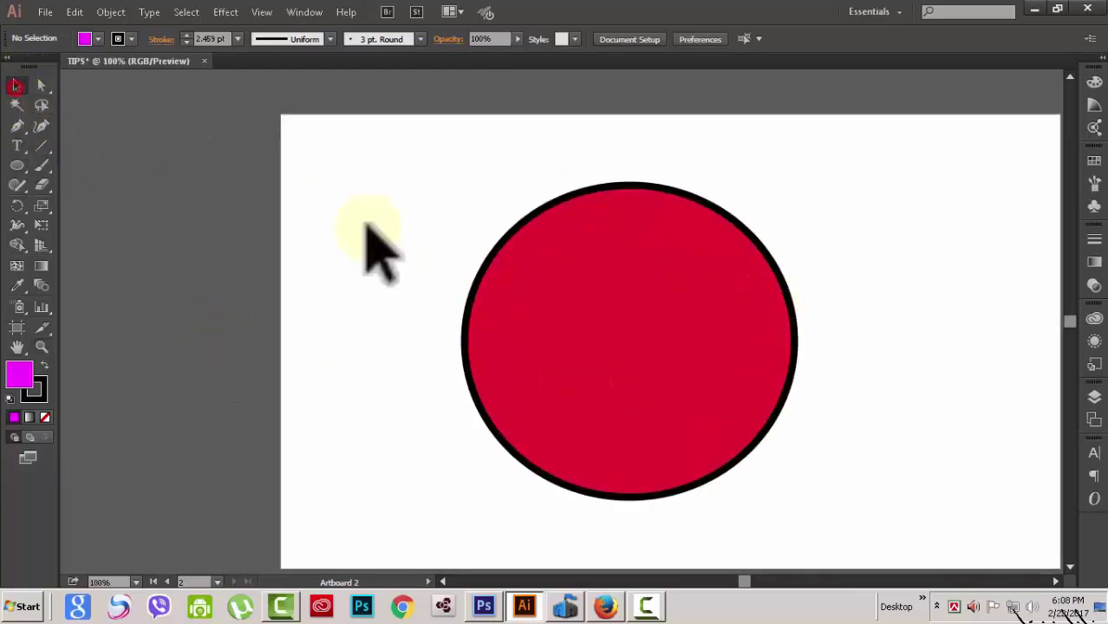
{"action": "key", "text": "ctrl+minus"}
{"action": "key", "text": "ctrl+minus"}
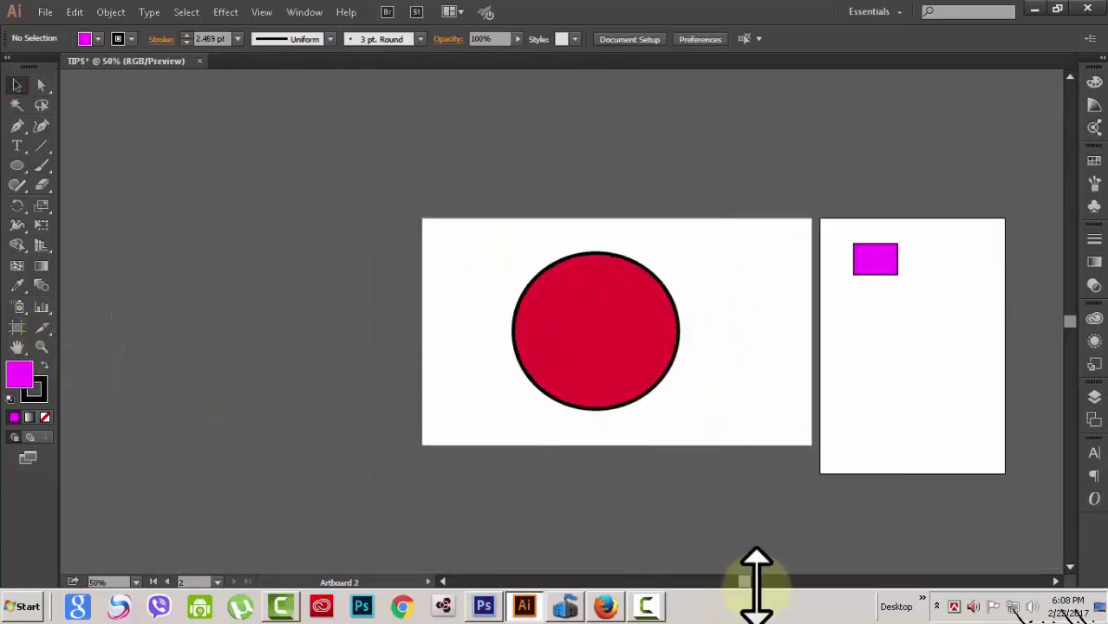
{"action": "mouse_move", "coordinate": [744, 582]}
{"action": "left_mouse_down"}
{"action": "mouse_move", "coordinate": [767, 595]}
{"action": "mouse_move", "coordinate": [763, 582]}
{"action": "left_mouse_up"}
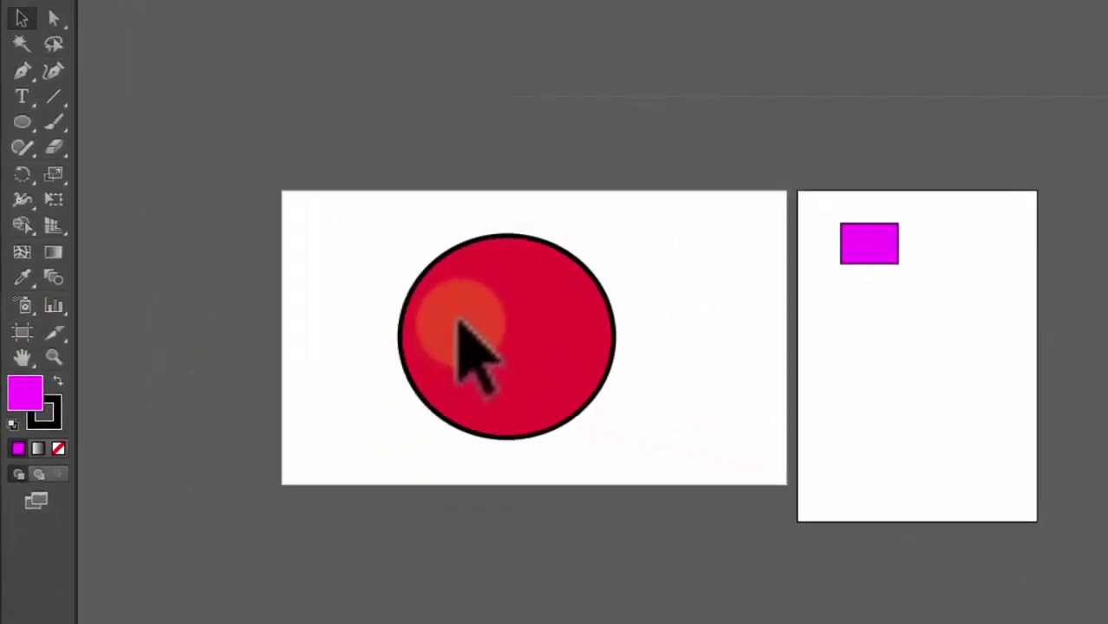
- Using the Zoom tool (Z), zoom and marquee into the circle, then Alt-click three times to zoom out
{"action": "key", "text": "z"}
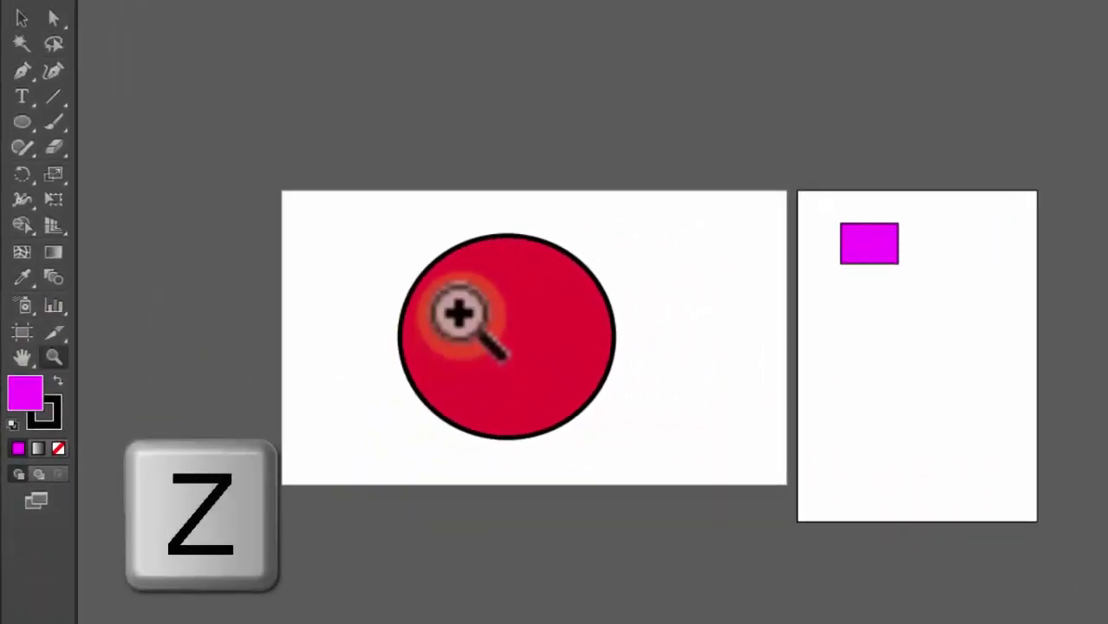
{"action": "left_click", "coordinate": [516, 327]}
{"action": "left_click_drag", "start_coordinate": [537, 209], "coordinate": [909, 529]}
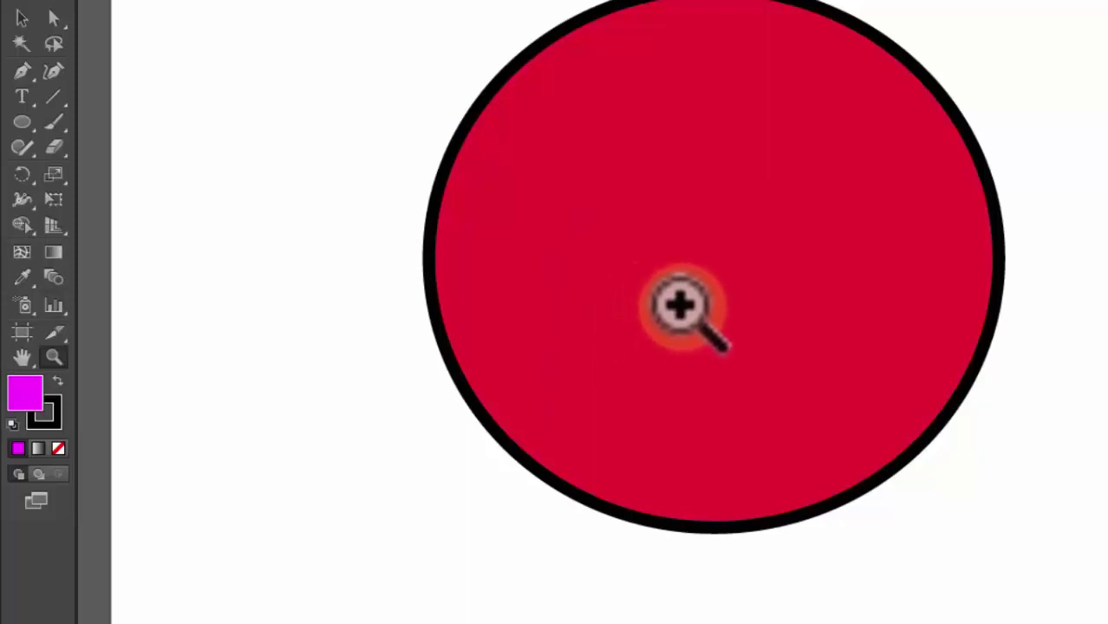
{"action": "key", "text": "alt"}
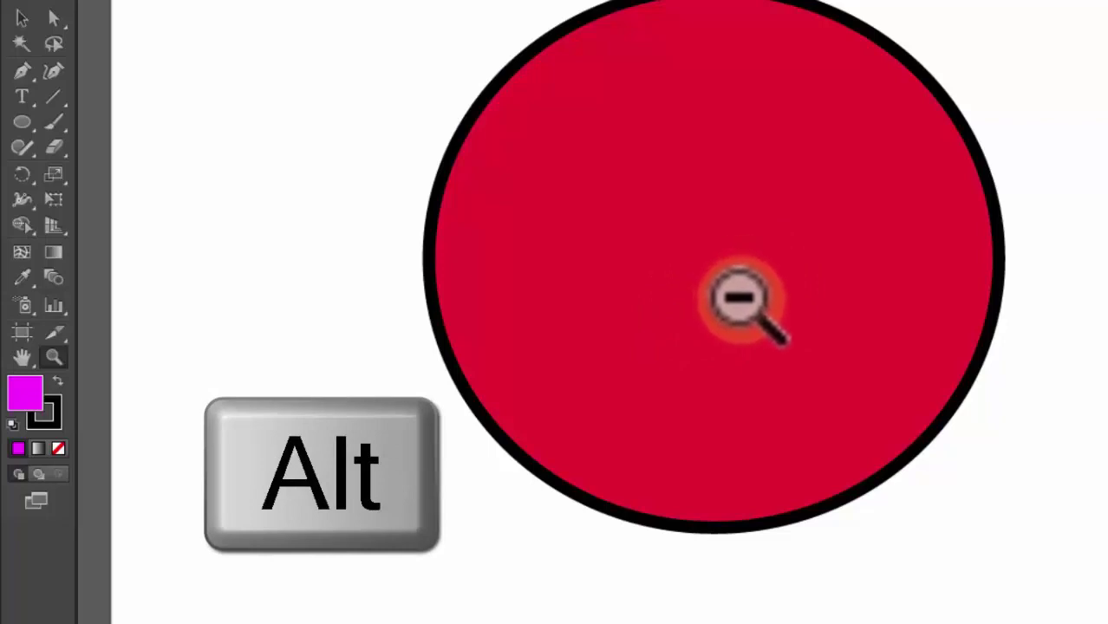
{"action": "left_click", "coordinate": [738, 299], "text": "alt"}
{"action": "left_click", "coordinate": [739, 299], "text": "alt"}
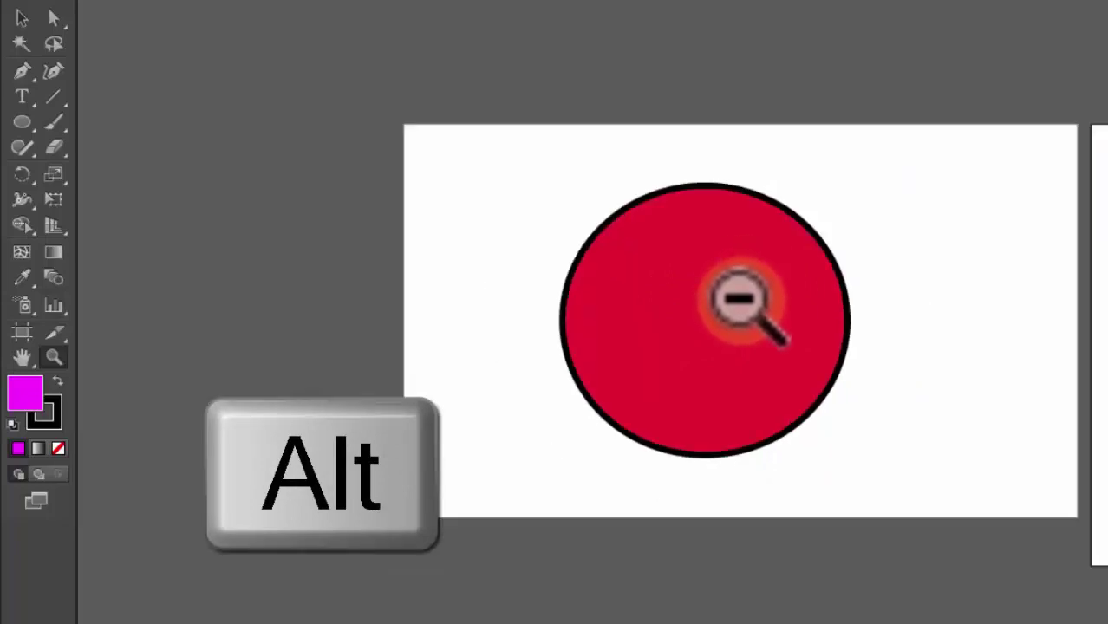
{"action": "left_click", "coordinate": [739, 299], "text": "alt"}
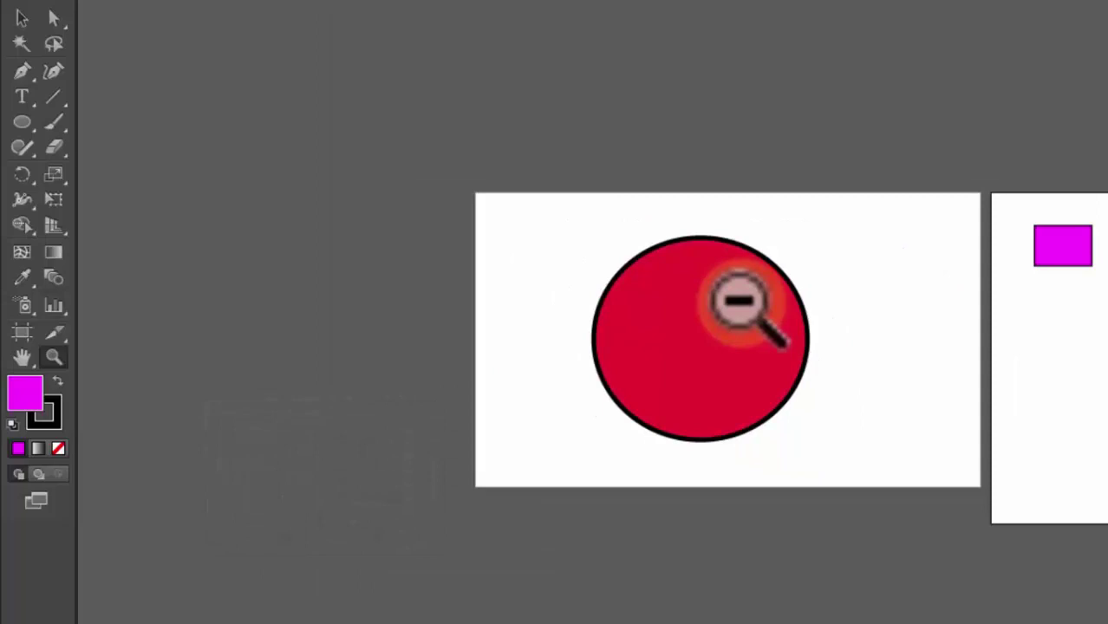
- Zoom back in and marquee onto the circle's black outline, then return to actual size
{"action": "key", "text": "ctrl+plus"}
{"action": "key", "text": "ctrl+plus"}
{"action": "left_click", "coordinate": [1049, 452]}
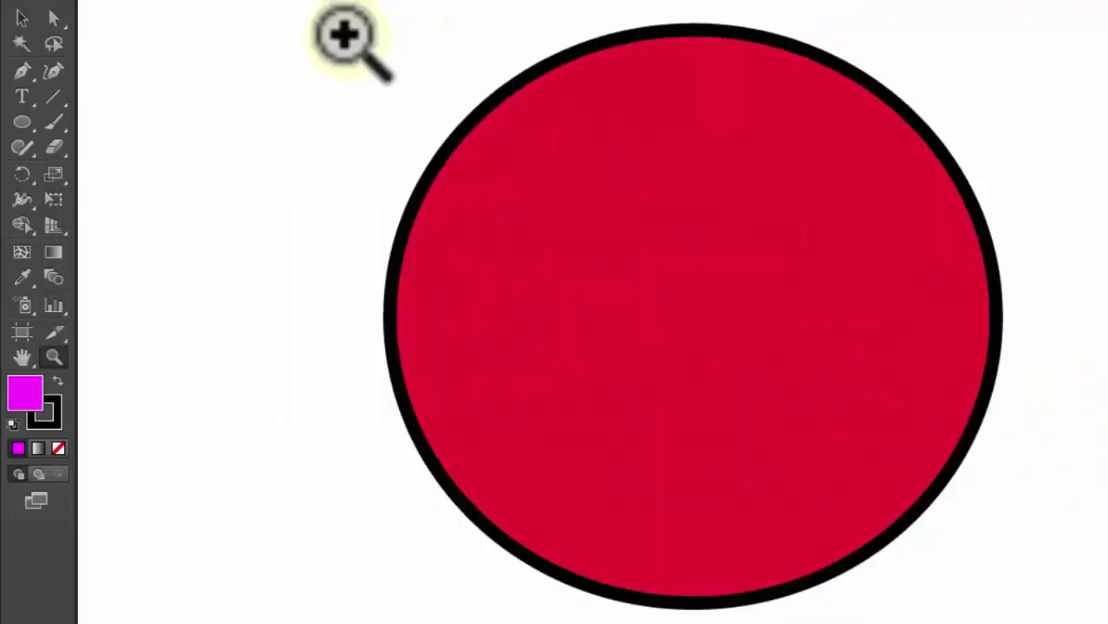
{"action": "left_click_drag", "start_coordinate": [333, 33], "coordinate": [1065, 541]}
{"action": "left_click_drag", "start_coordinate": [664, 67], "coordinate": [1099, 541]}
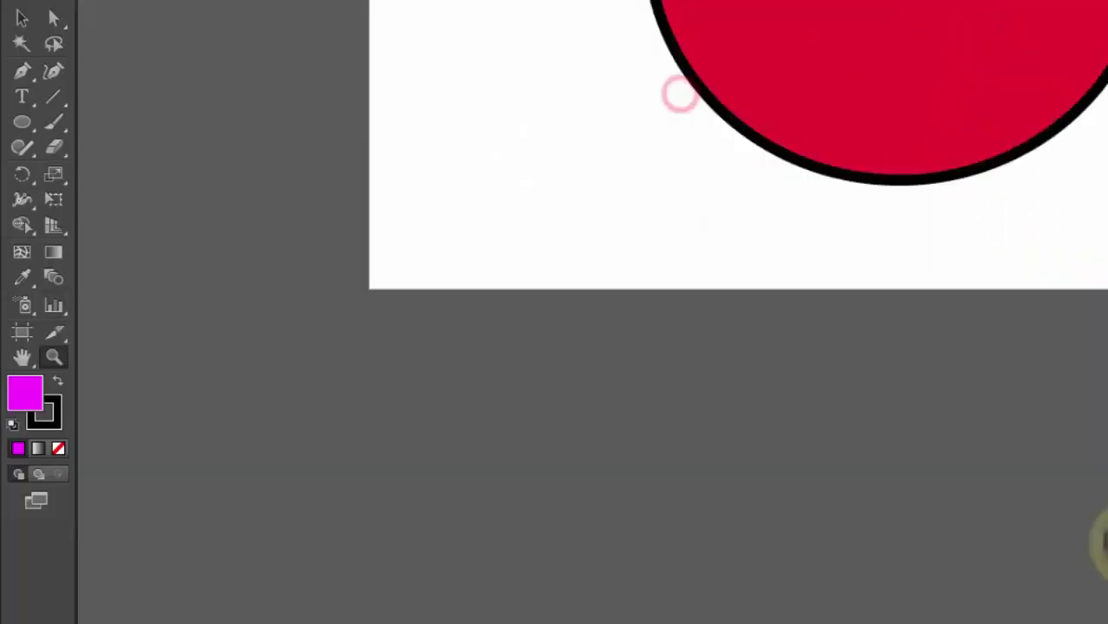
{"action": "left_click_drag", "start_coordinate": [780, 296], "coordinate": [1041, 156]}
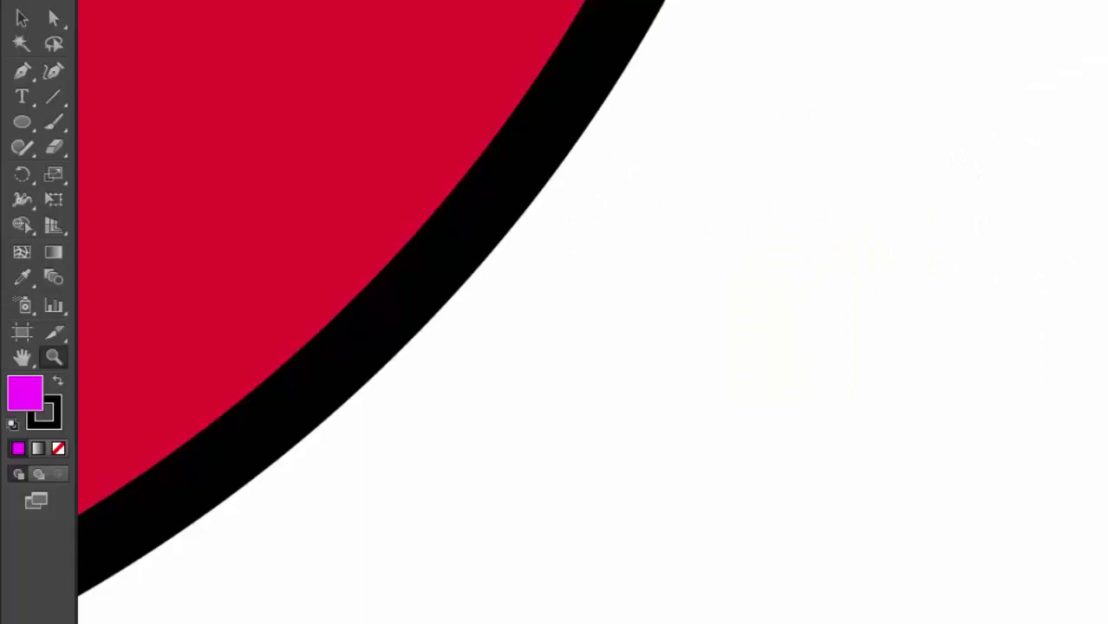
{"action": "key", "text": "ctrl+1"}
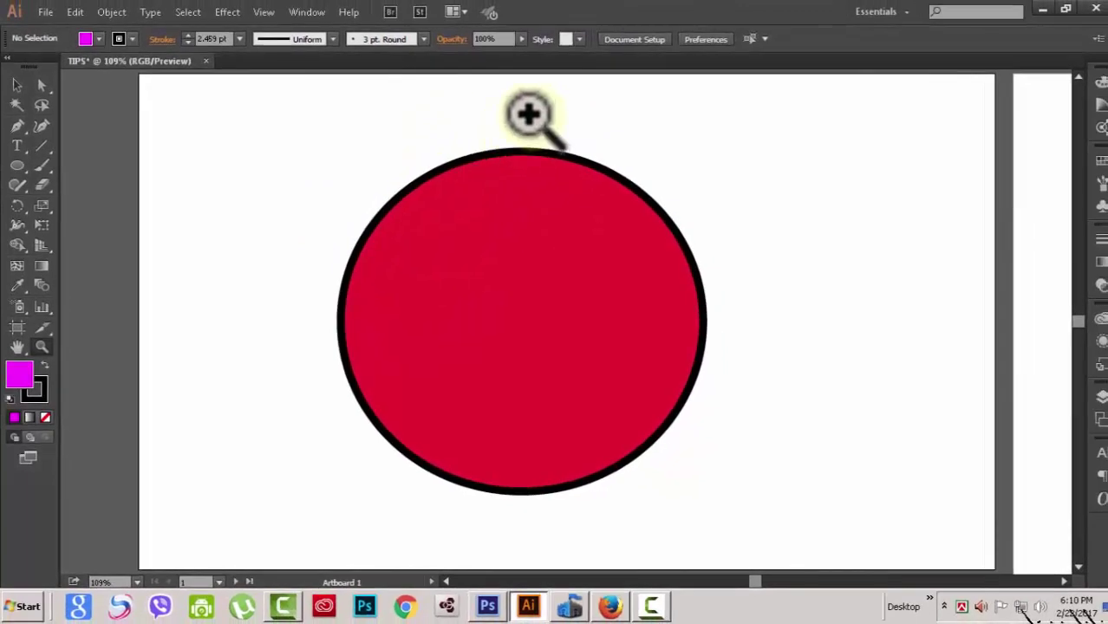
- Marquee-zoom repeatedly onto the circle's lower edge until the view reaches 486.73%
{"action": "left_click_drag", "start_coordinate": [529, 113], "coordinate": [919, 564]}
{"action": "left_click_drag", "start_coordinate": [402, 156], "coordinate": [584, 557]}
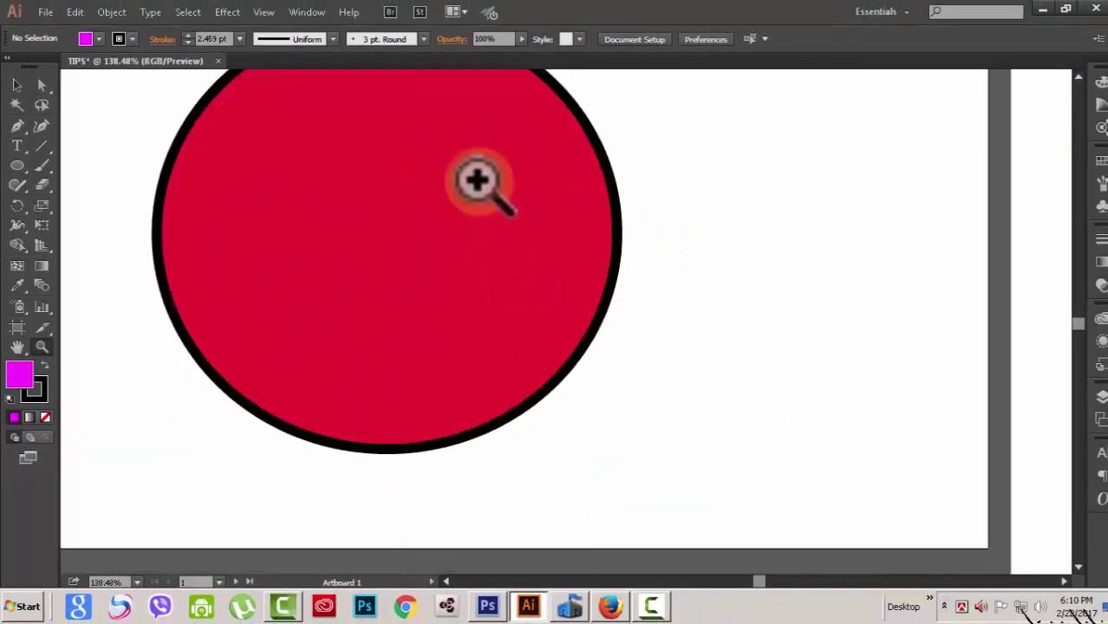
{"action": "left_click", "coordinate": [478, 180]}
{"action": "left_click_drag", "start_coordinate": [499, 178], "coordinate": [749, 532]}
{"action": "left_click", "coordinate": [458, 168]}
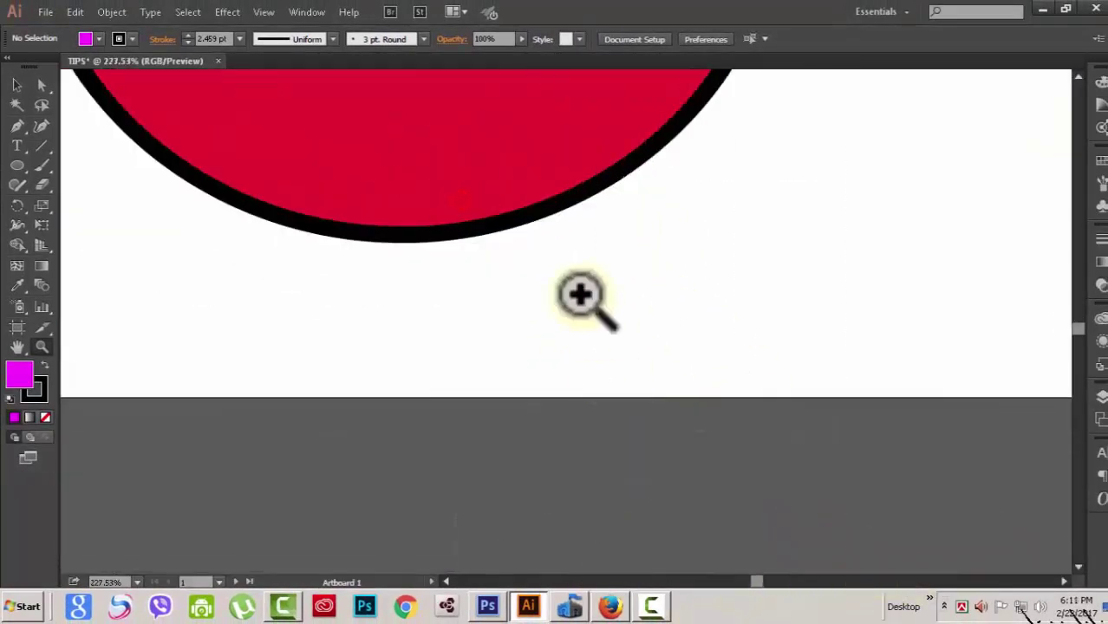
{"action": "left_click_drag", "start_coordinate": [485, 154], "coordinate": [643, 539]}
{"action": "left_click_drag", "start_coordinate": [433, 134], "coordinate": [755, 568]}
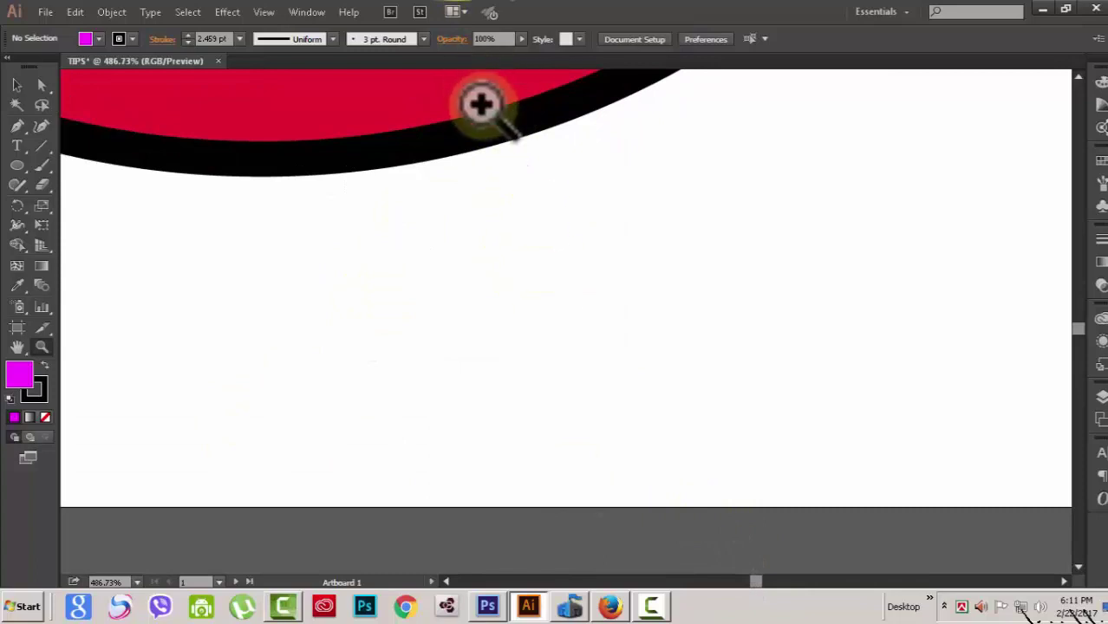
- Pan with the Hand tool until the red fill covers the whole view
{"action": "left_click", "coordinate": [17, 347]}
{"action": "left_click_drag", "start_coordinate": [487, 116], "coordinate": [494, 373]}
{"action": "left_click_drag", "start_coordinate": [458, 107], "coordinate": [286, 227]}
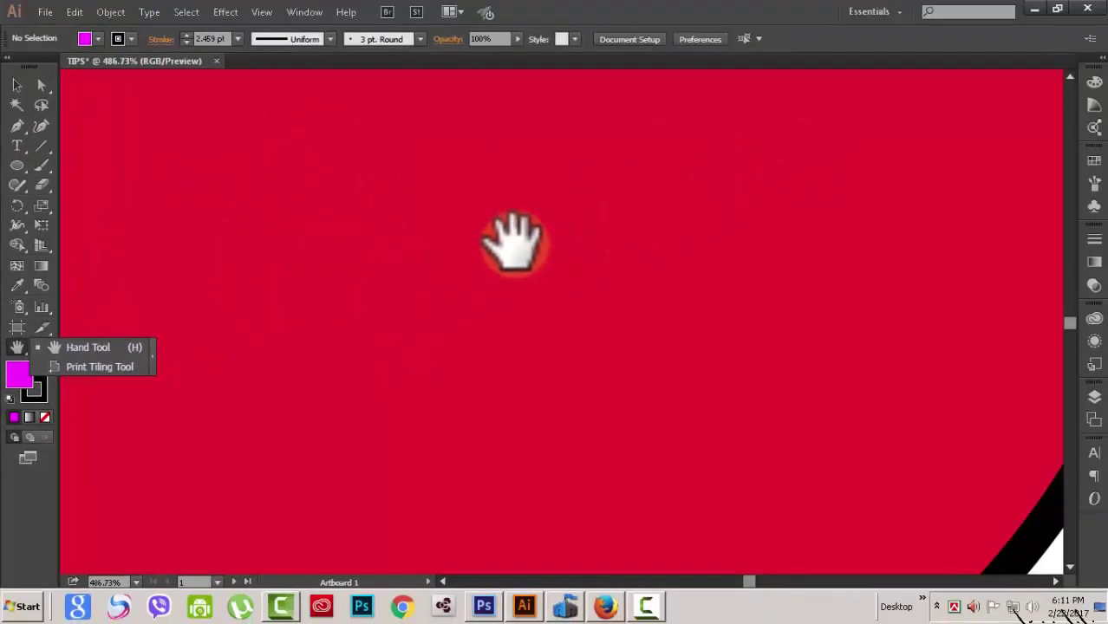
- Pan with the Hand tool across the circle's black edge toward the artboard's right edge
{"action": "left_click", "coordinate": [73, 124]}
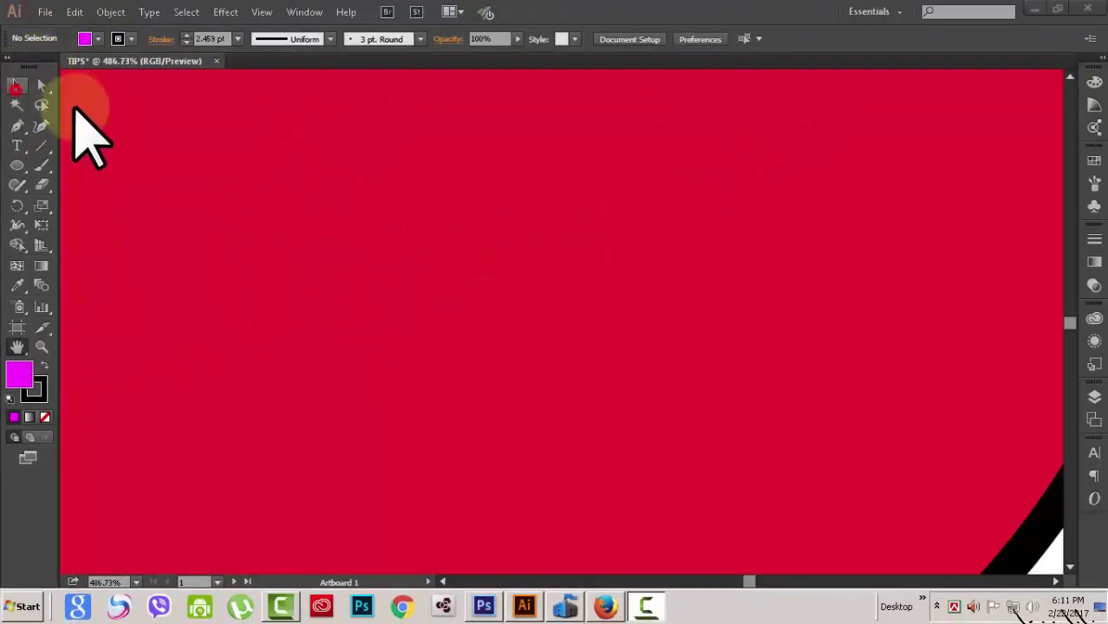
{"action": "left_click", "coordinate": [16, 84]}
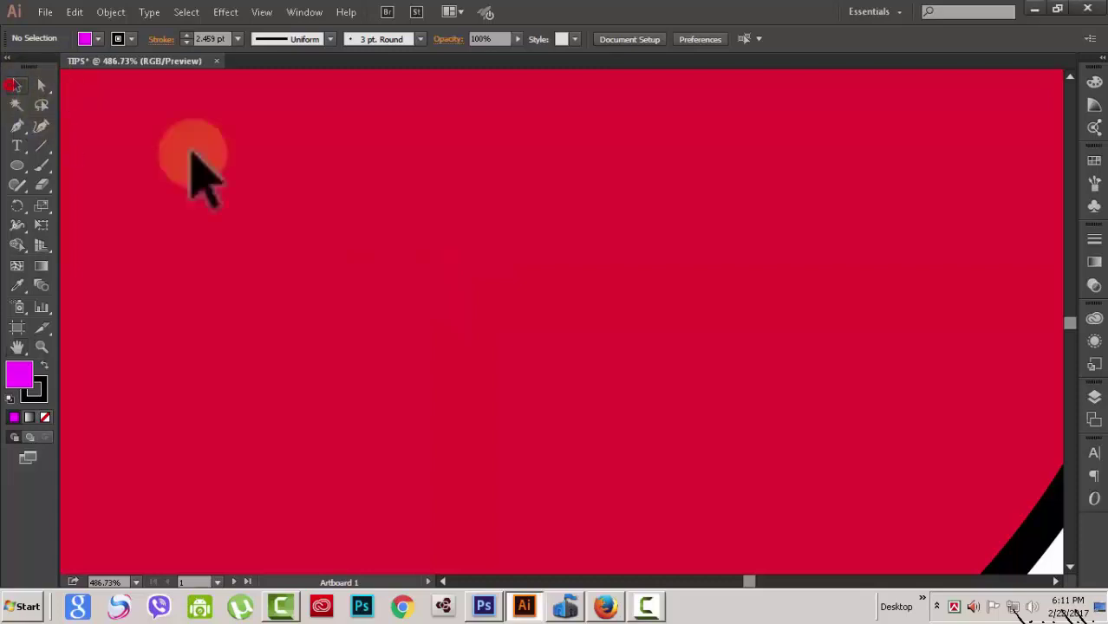
{"action": "key", "text": "h"}
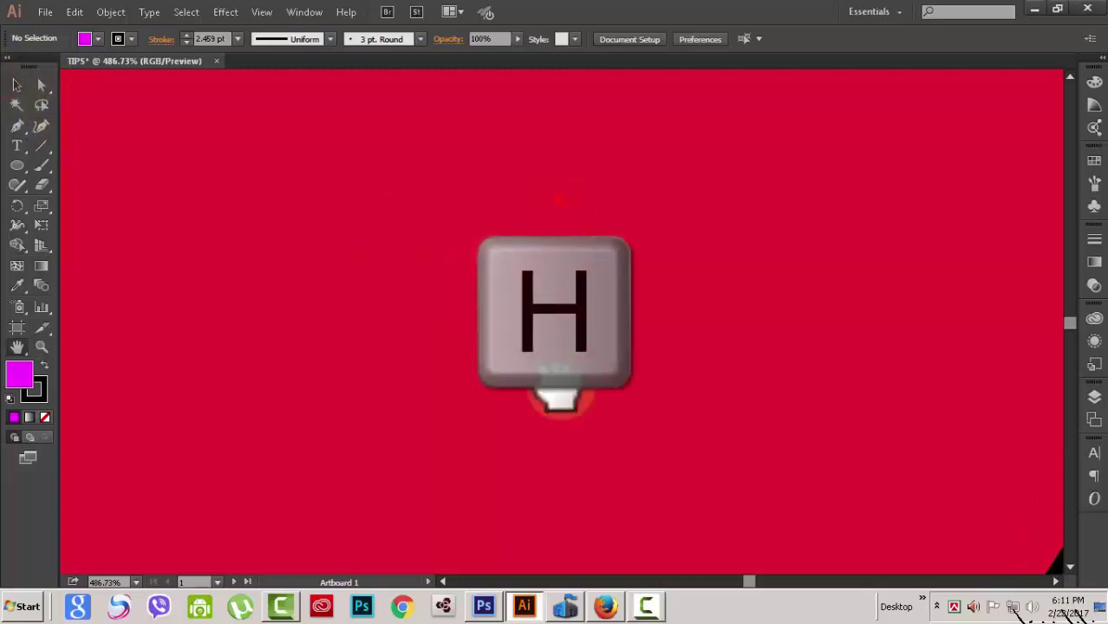
{"action": "left_click_drag", "start_coordinate": [520, 399], "coordinate": [453, 247]}
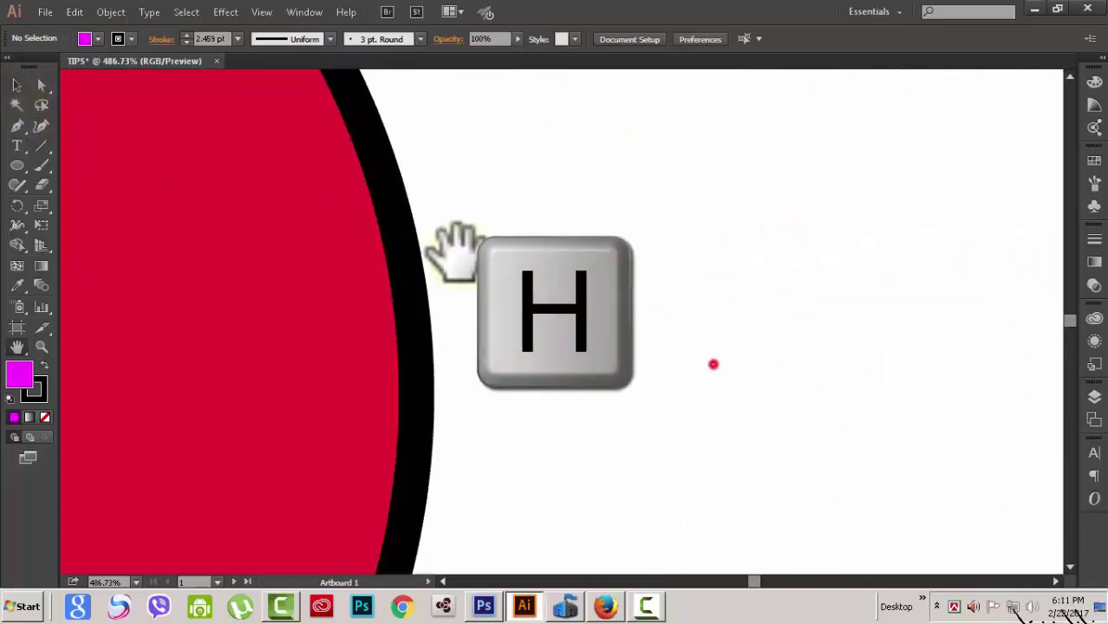
{"action": "left_click_drag", "start_coordinate": [1005, 299], "coordinate": [714, 302]}
{"action": "left_click_drag", "start_coordinate": [936, 293], "coordinate": [638, 302]}
{"action": "left_click_drag", "start_coordinate": [881, 287], "coordinate": [584, 279]}
{"action": "left_click_drag", "start_coordinate": [836, 265], "coordinate": [581, 260]}
{"action": "mouse_move", "coordinate": [797, 252]}
{"action": "left_mouse_down"}
{"action": "mouse_move", "coordinate": [630, 284]}
{"action": "mouse_move", "coordinate": [629, 295]}
{"action": "left_mouse_up"}
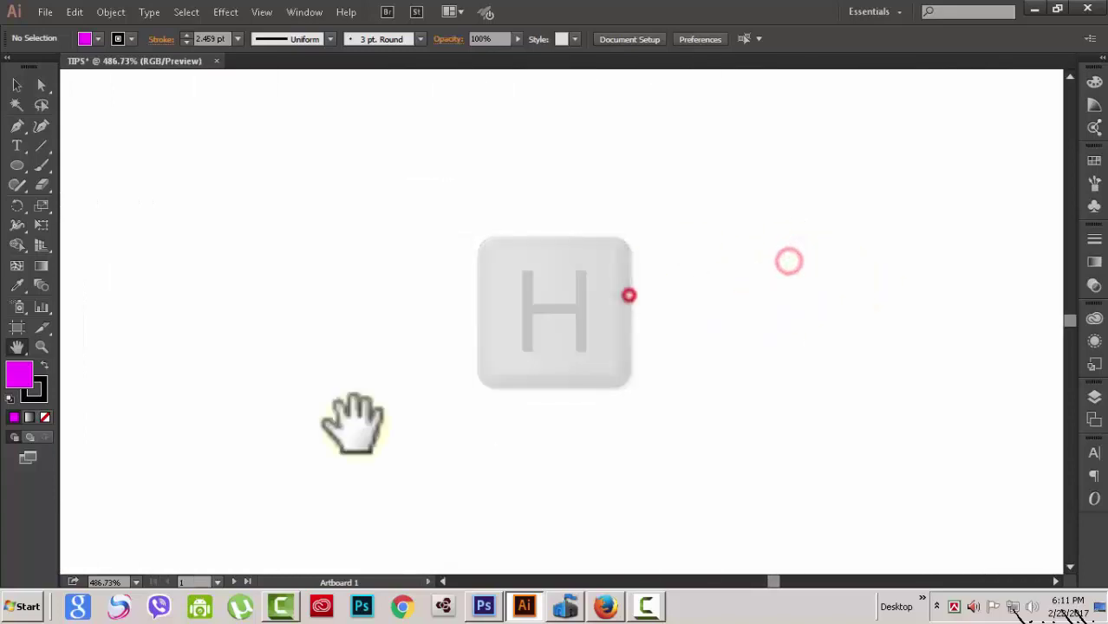
- Return the view to 100% with Ctrl+1 and switch back to the Selection tool
{"action": "left_click", "coordinate": [16, 347]}
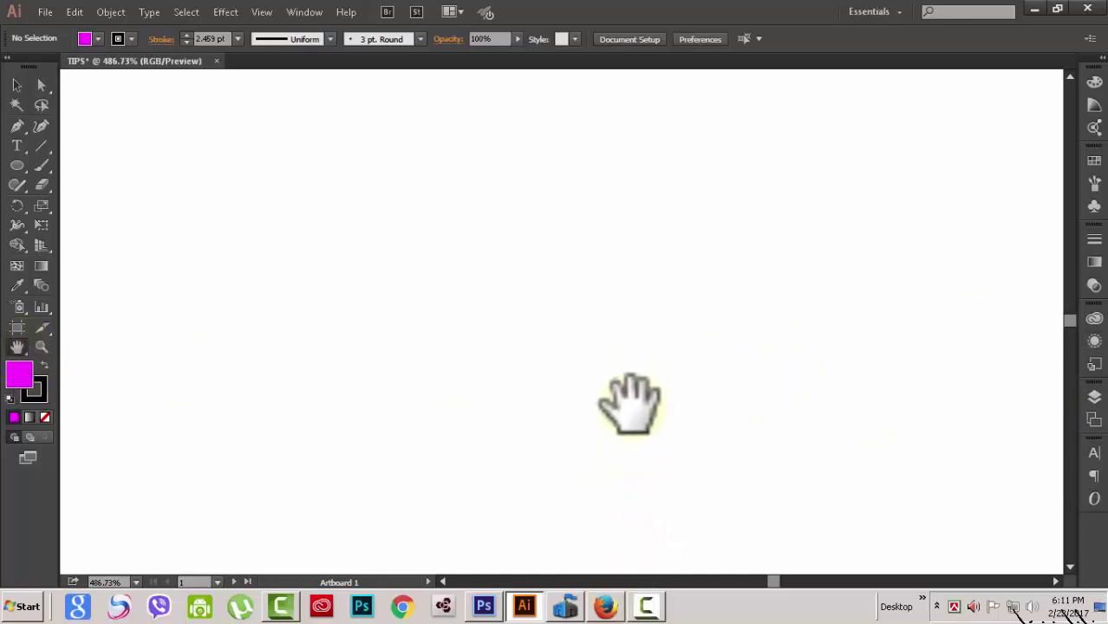
{"action": "key", "text": "ctrl+1"}
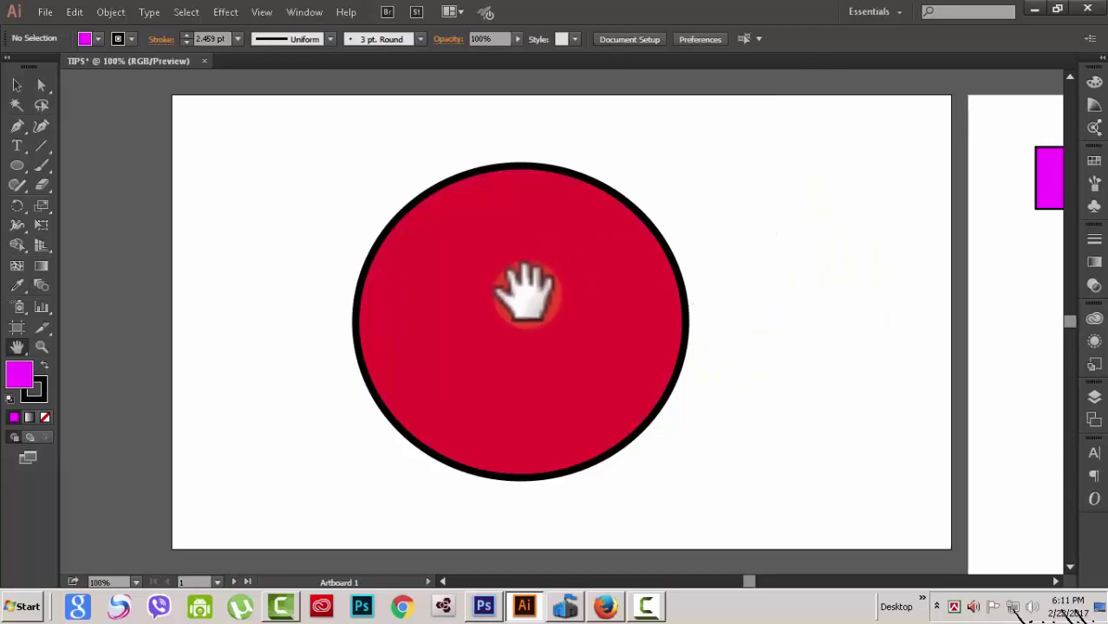
{"action": "left_click", "coordinate": [17, 84]}
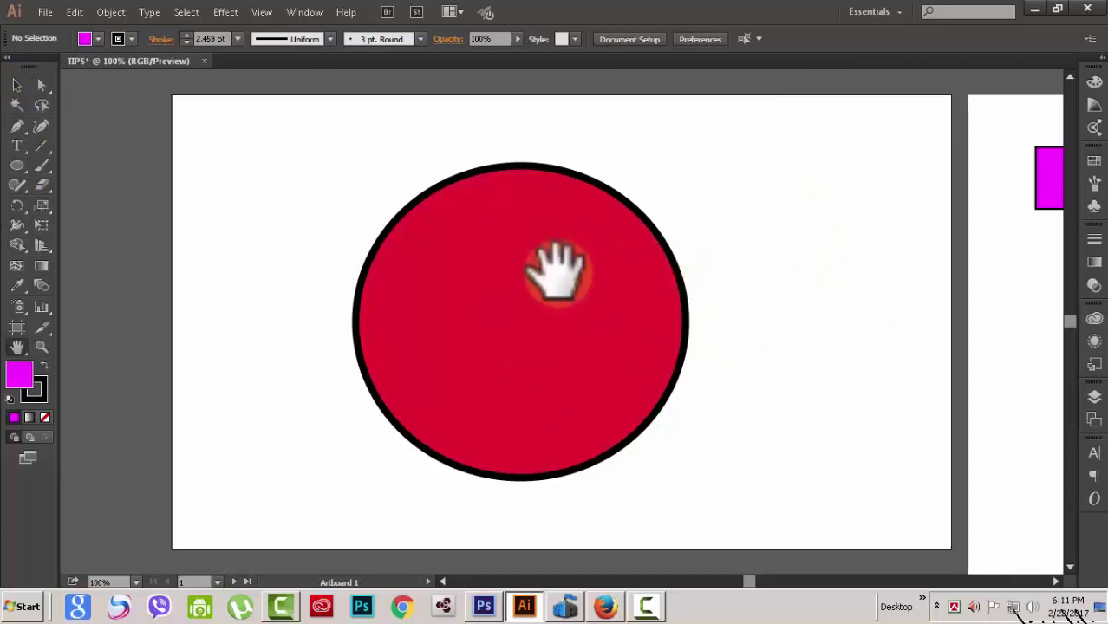
{"action": "left_click_drag", "start_coordinate": [568, 282], "coordinate": [537, 292]}
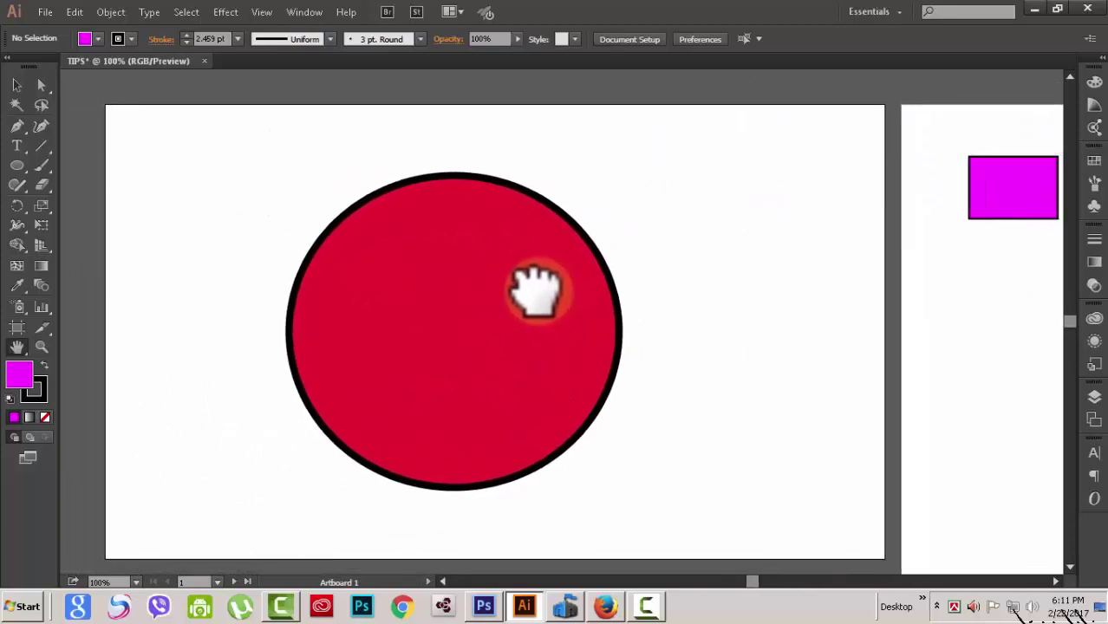
{"action": "left_click", "coordinate": [16, 85]}
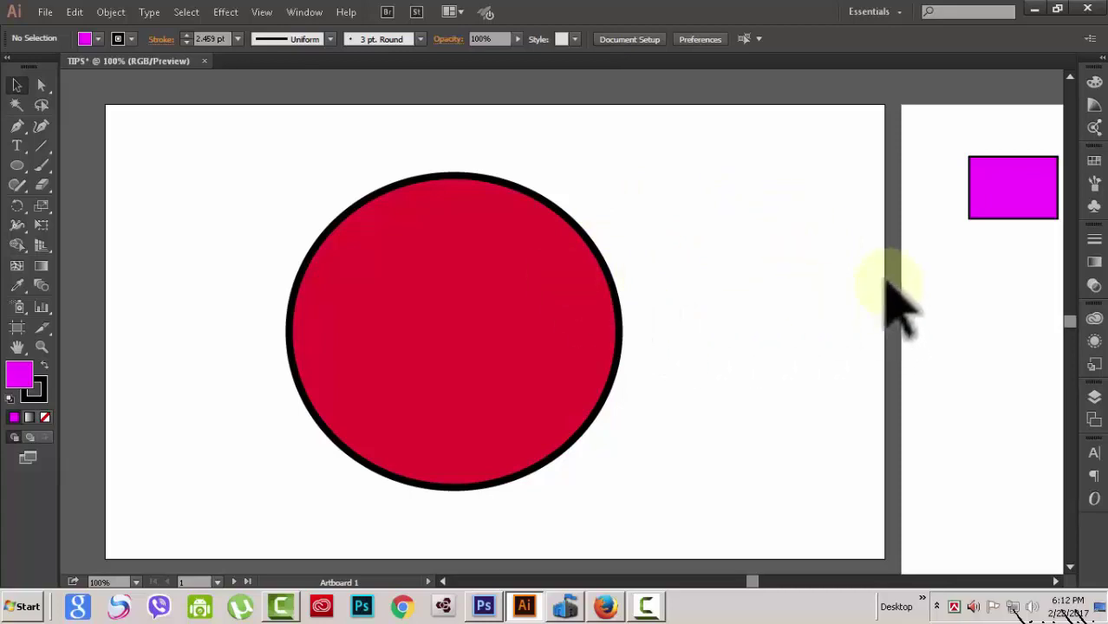
- Pan over to Artboard 2 and select the magenta rectangle
{"action": "key", "text": "h"}
{"action": "left_click_drag", "start_coordinate": [940, 305], "coordinate": [421, 286]}
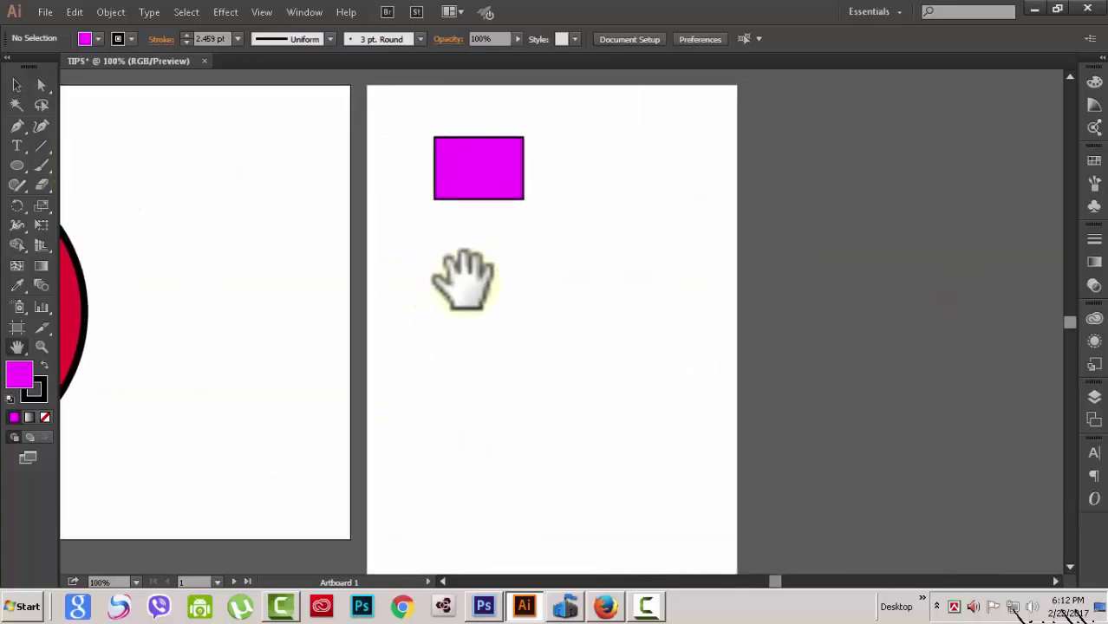
{"action": "left_click", "coordinate": [16, 85]}
{"action": "left_click_drag", "start_coordinate": [420, 119], "coordinate": [540, 267]}
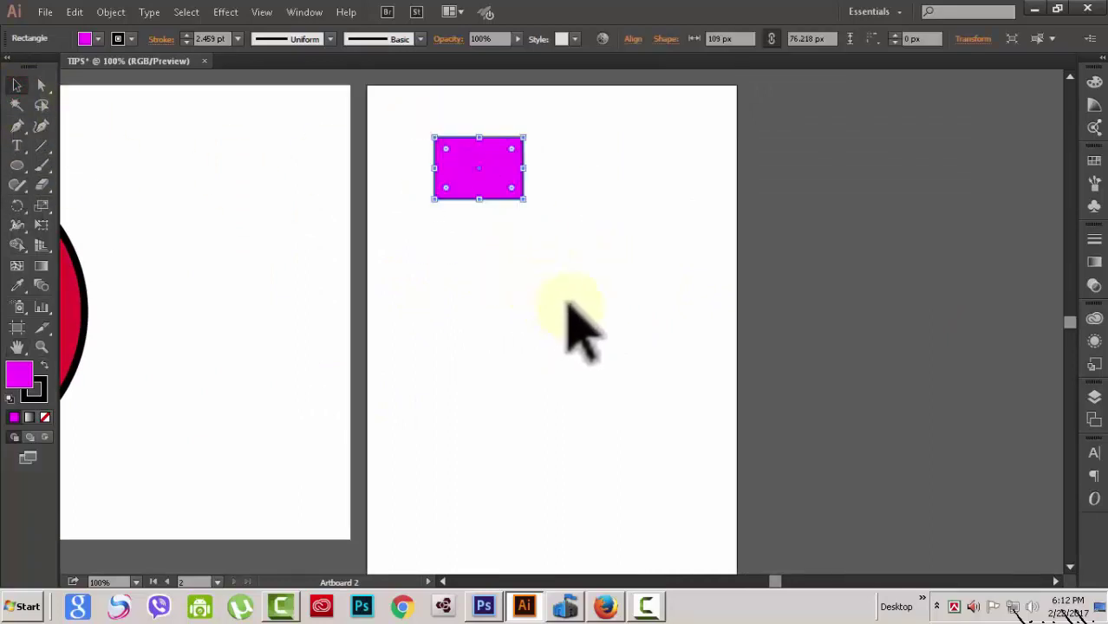
- Alt-drag copies of the rectangle down the artboard until six are scattered there, then deselect
{"action": "key", "text": "alt"}
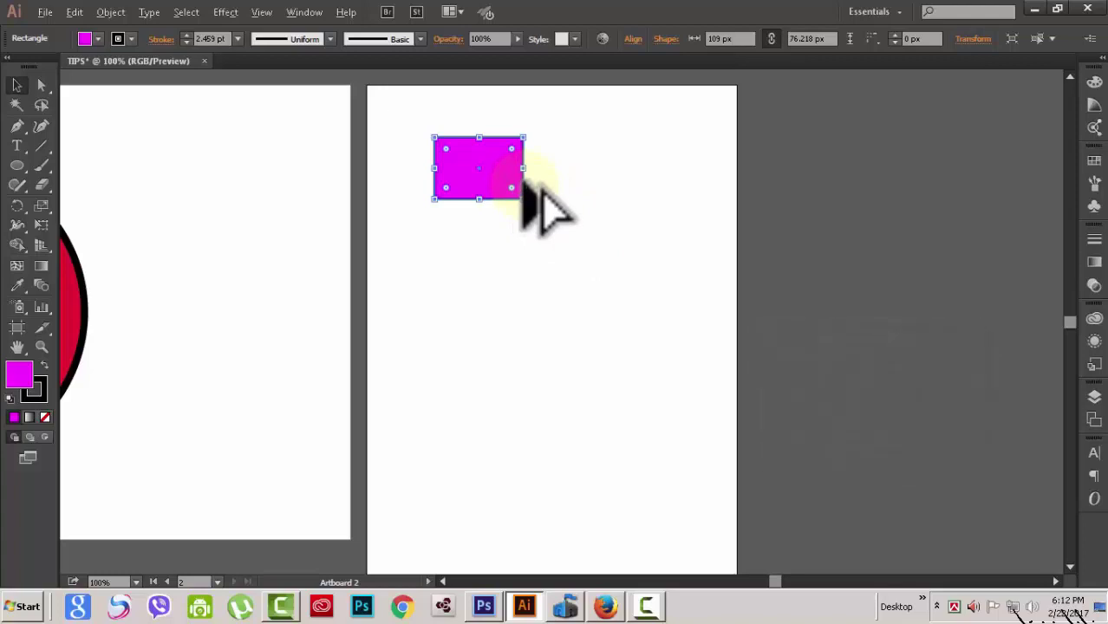
{"action": "left_click_drag", "start_coordinate": [523, 184], "coordinate": [683, 565]}
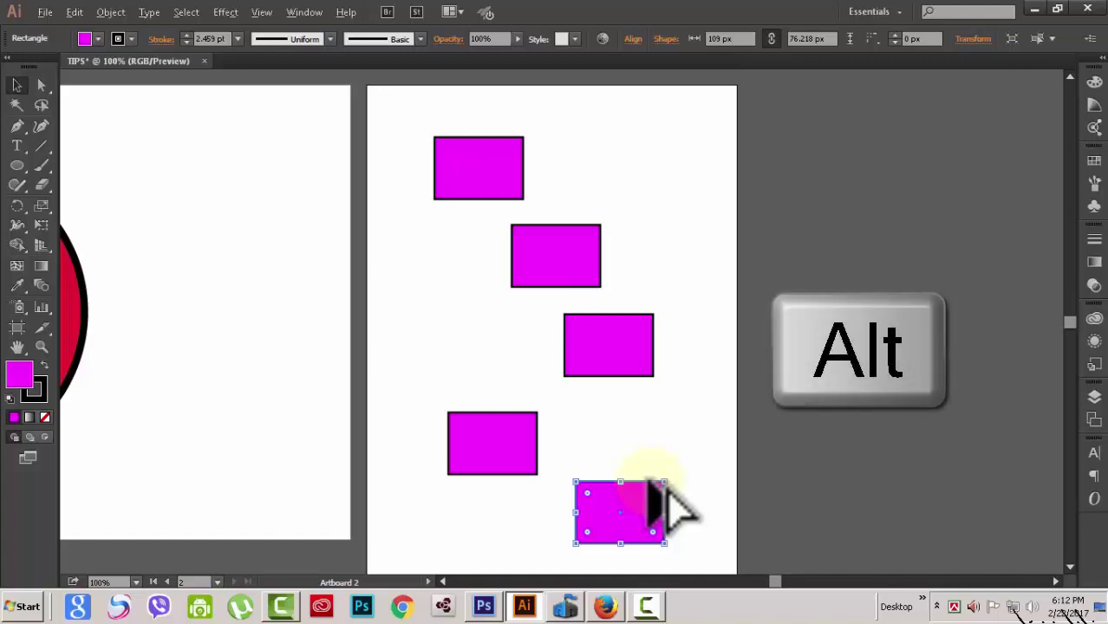
{"action": "left_click_drag", "start_coordinate": [664, 487], "coordinate": [624, 102]}
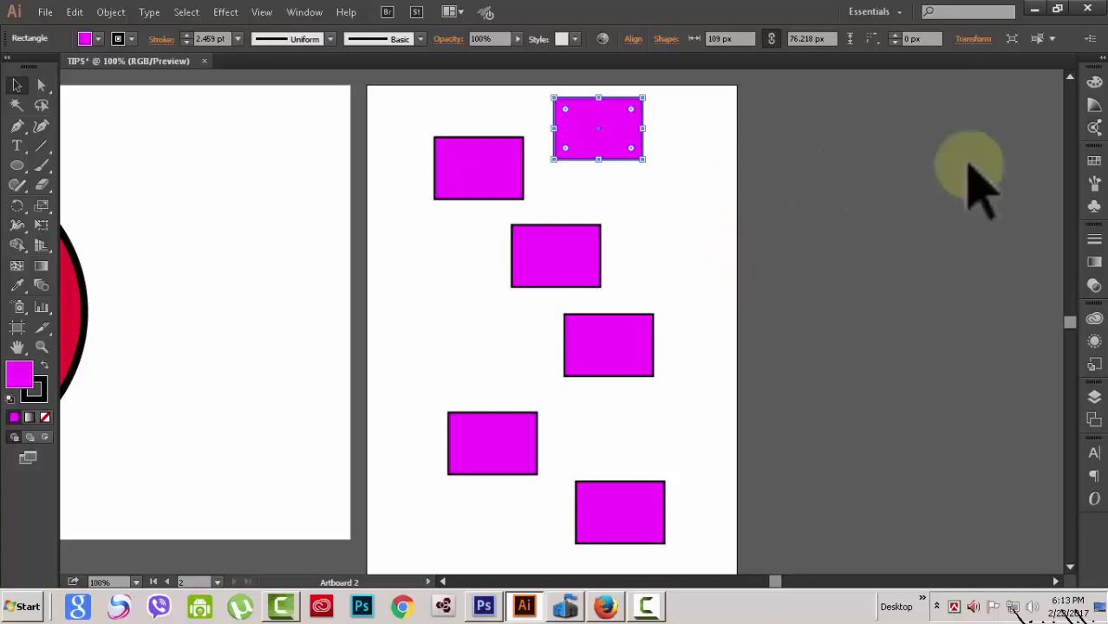
{"action": "left_click", "coordinate": [736, 212]}
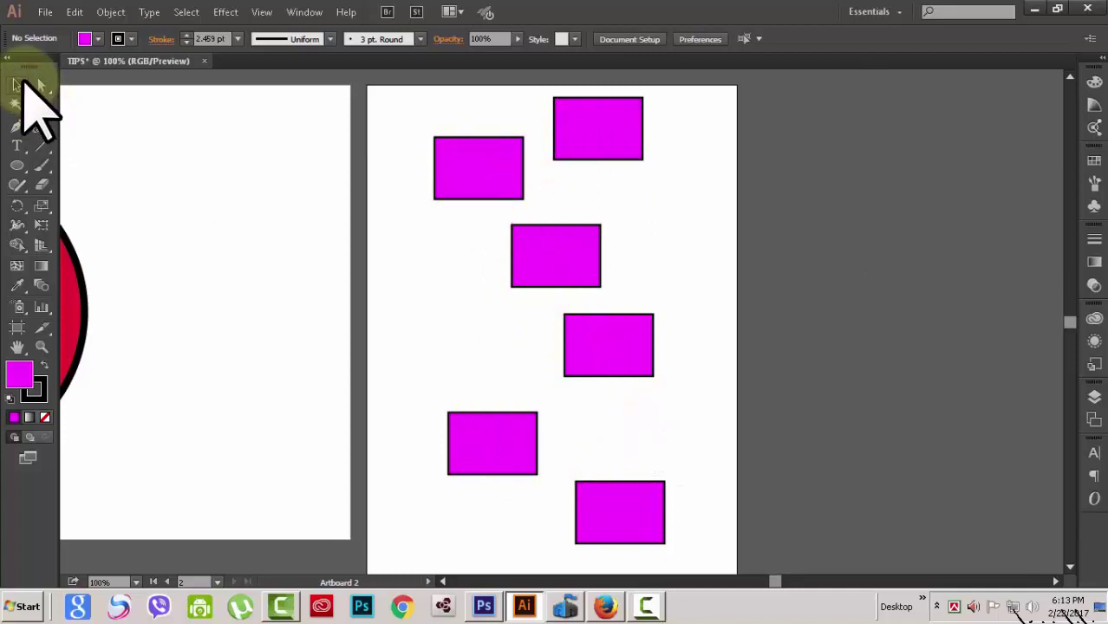
- Marquee-select all six magenta rectangles, nudge them left as a group, and deselect
{"action": "left_click", "coordinate": [17, 84]}
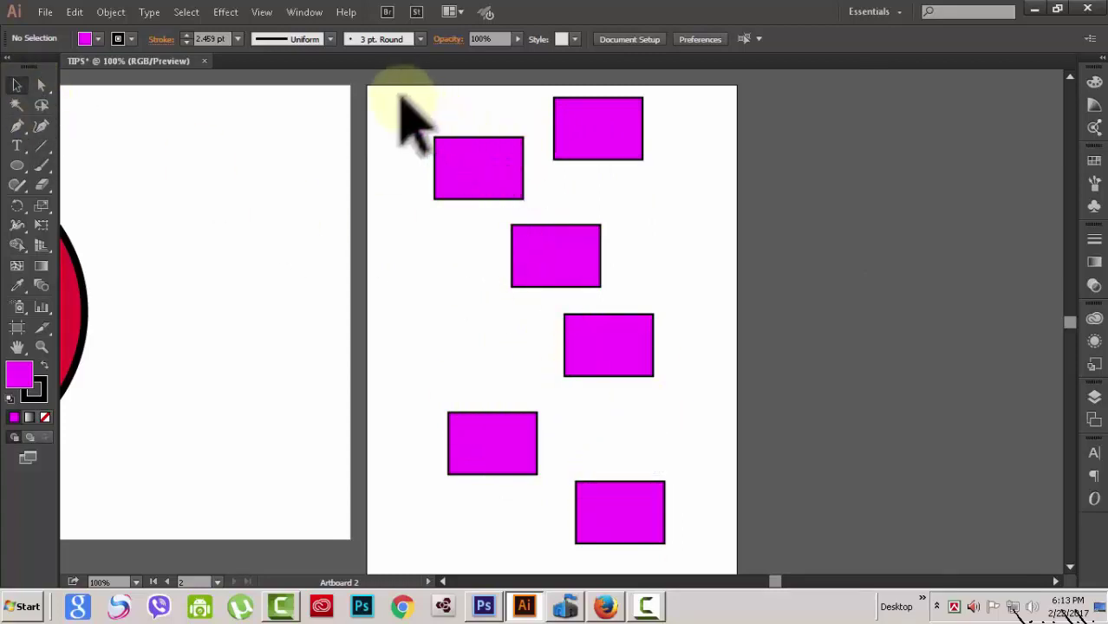
{"action": "left_click_drag", "start_coordinate": [391, 90], "coordinate": [704, 558]}
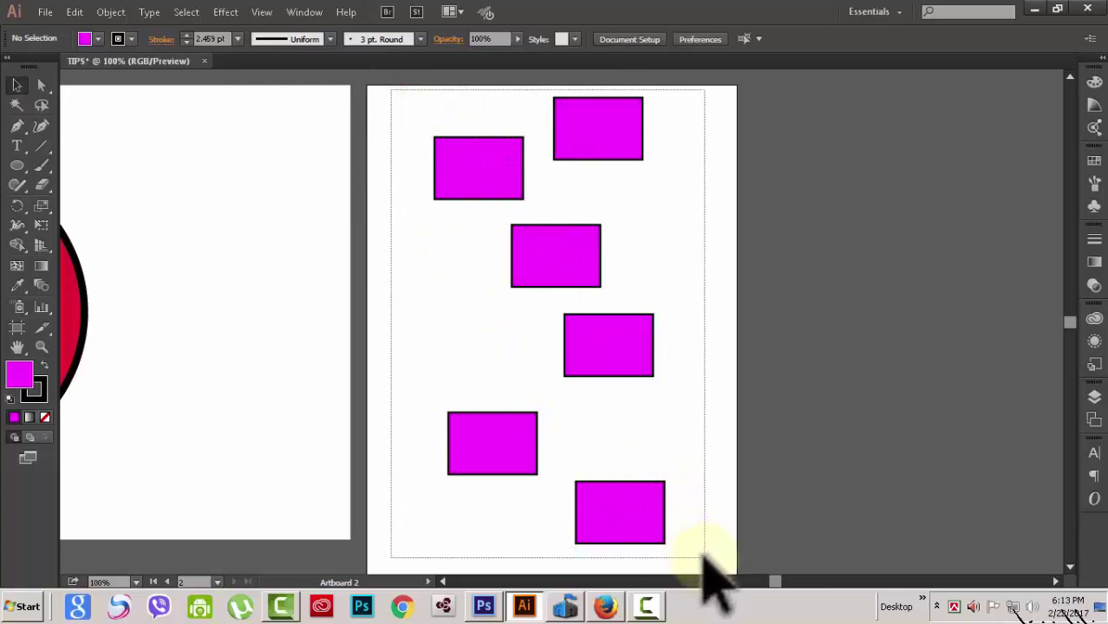
{"action": "left_click_drag", "start_coordinate": [704, 555], "coordinate": [705, 557]}
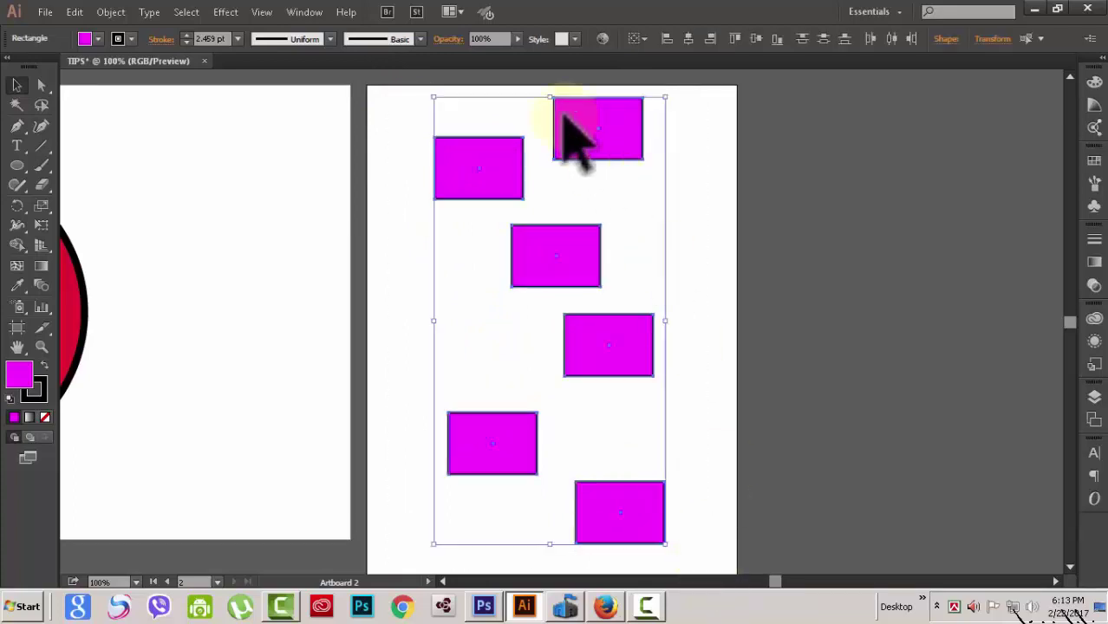
{"action": "left_click", "coordinate": [564, 269]}
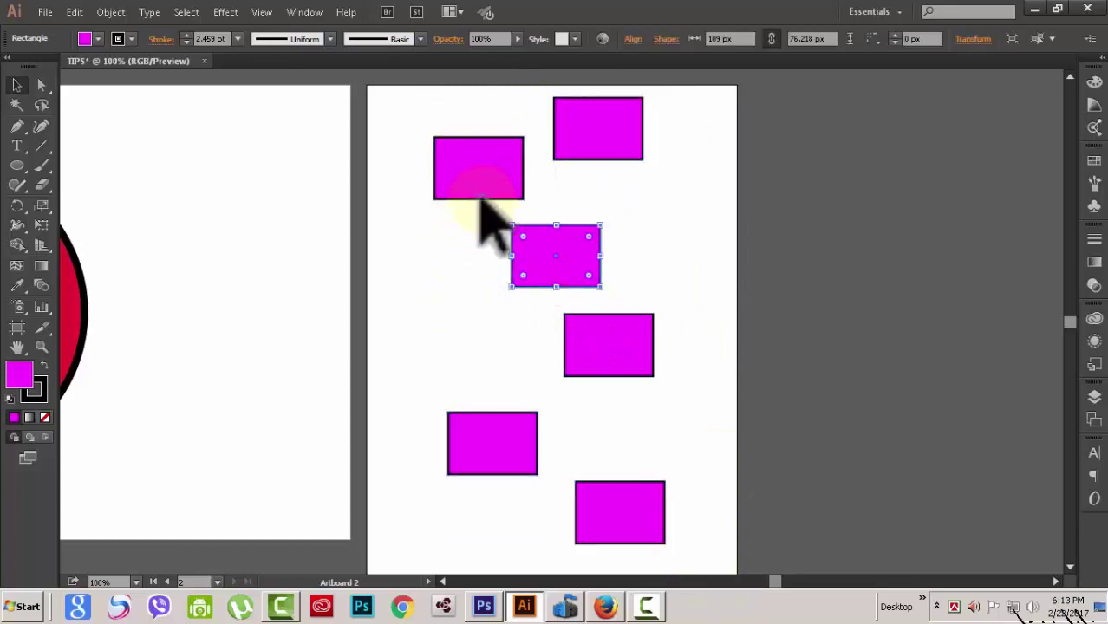
{"action": "left_click_drag", "start_coordinate": [397, 92], "coordinate": [716, 574]}
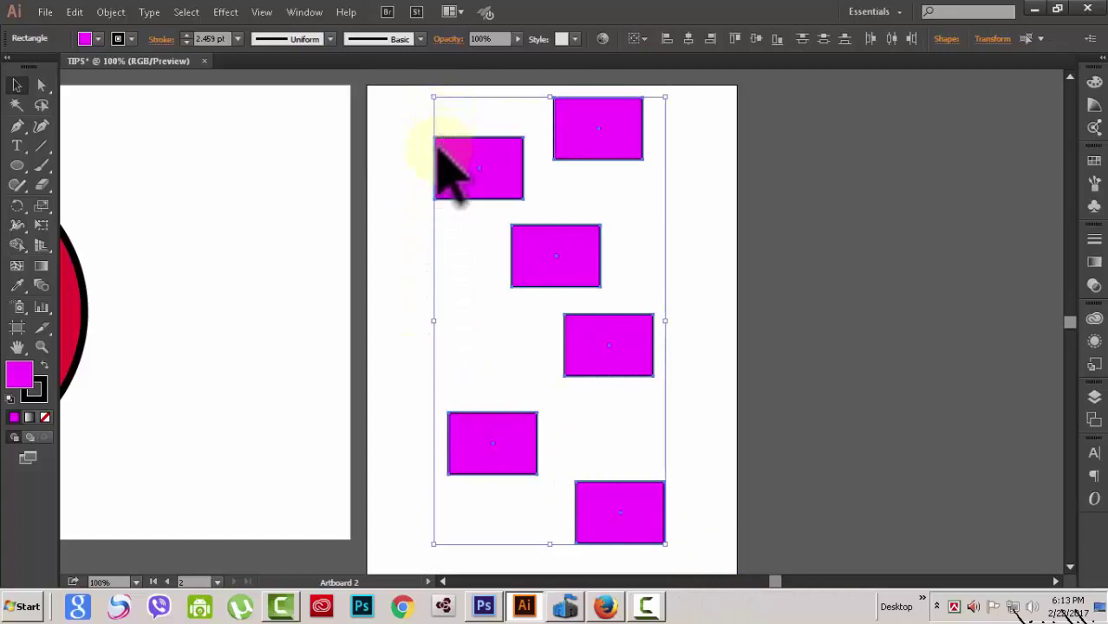
{"action": "mouse_move", "coordinate": [423, 143]}
{"action": "left_mouse_down"}
{"action": "mouse_move", "coordinate": [230, 148]}
{"action": "mouse_move", "coordinate": [495, 148]}
{"action": "mouse_move", "coordinate": [546, 197]}
{"action": "mouse_move", "coordinate": [436, 142]}
{"action": "left_mouse_up"}
{"action": "left_click", "coordinate": [808, 264]}
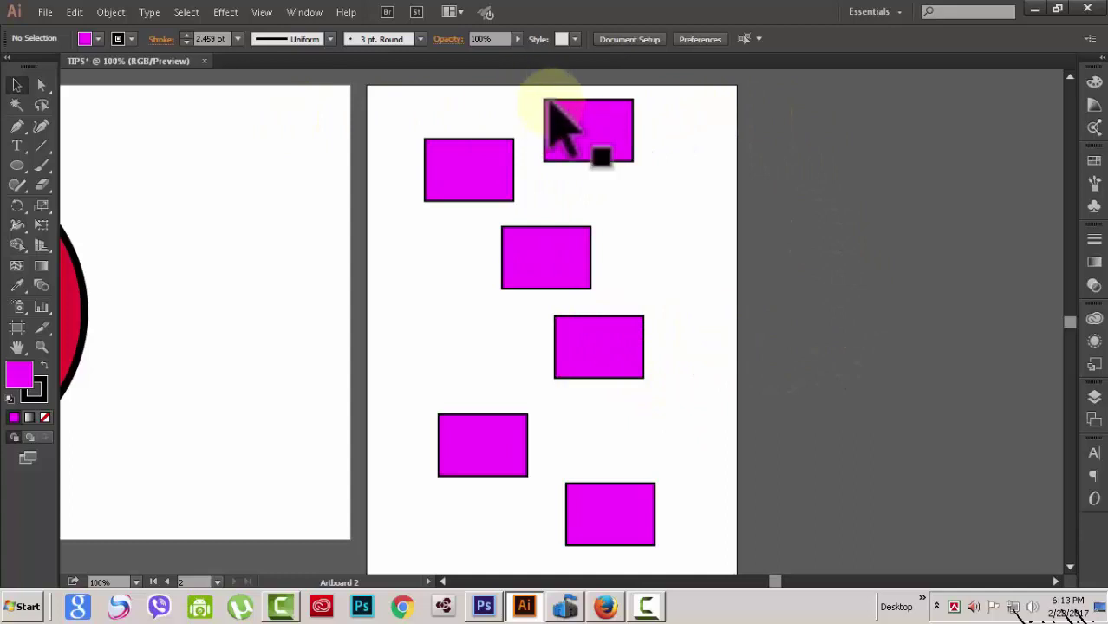
- Select the top, middle and bottom rectangles and drag them right off the artboard and back
{"action": "left_click", "coordinate": [581, 109]}
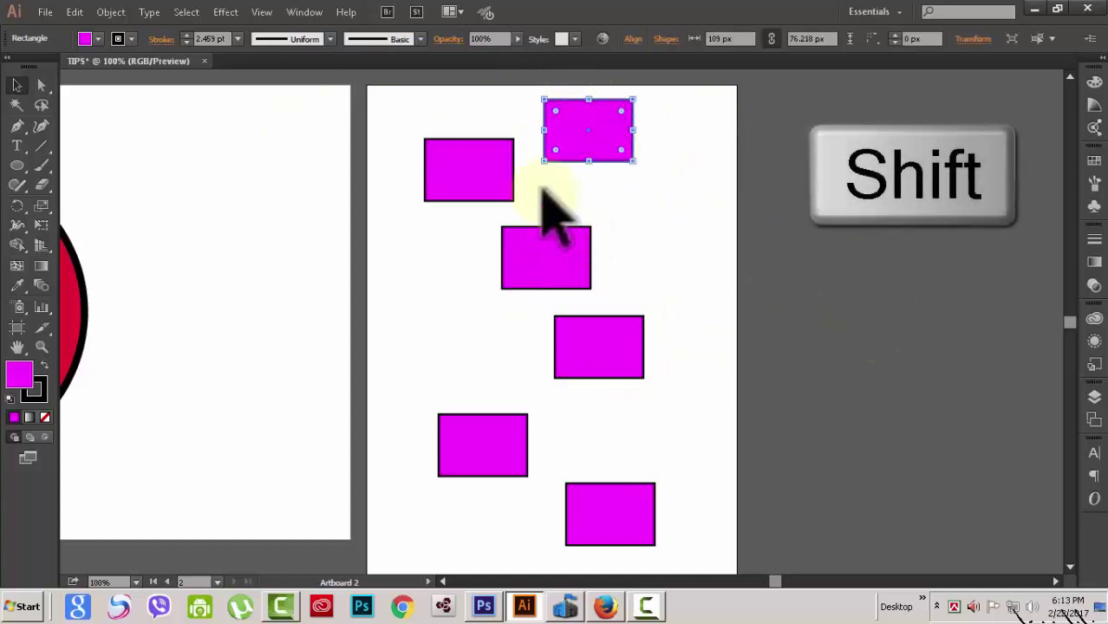
{"action": "left_click", "coordinate": [537, 285], "text": "shift"}
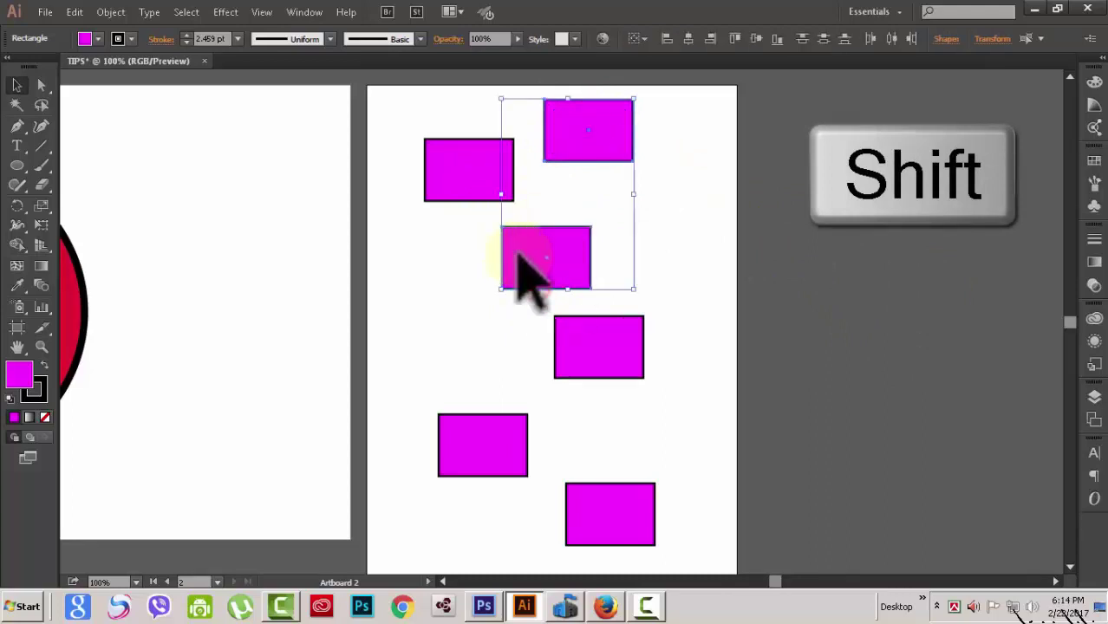
{"action": "left_click", "coordinate": [612, 539], "text": "shift"}
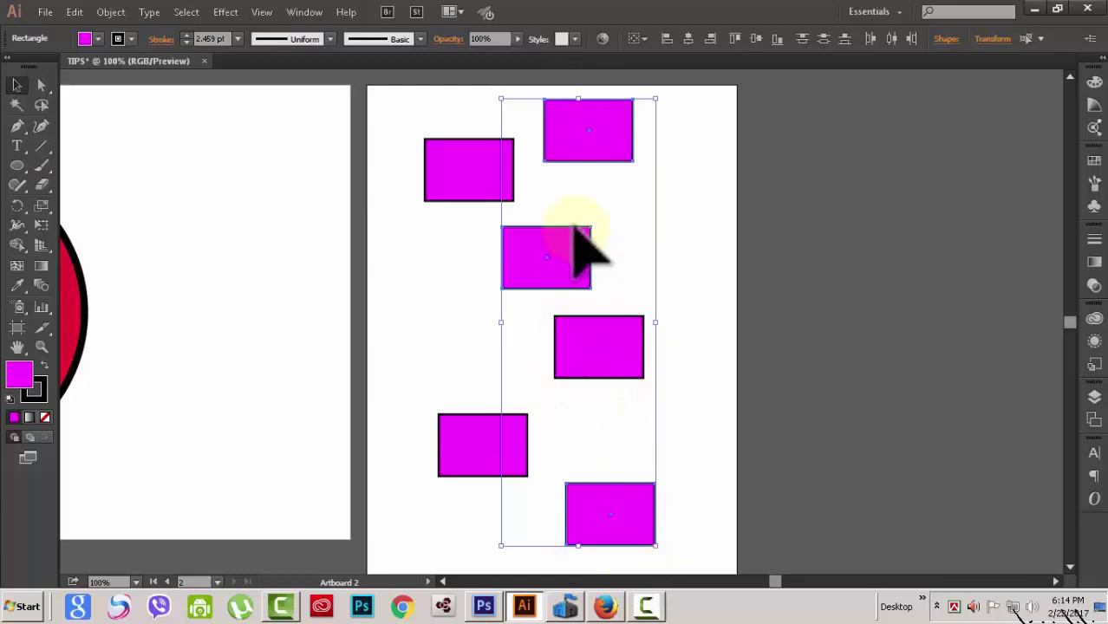
{"action": "left_click_drag", "start_coordinate": [574, 232], "coordinate": [837, 236]}
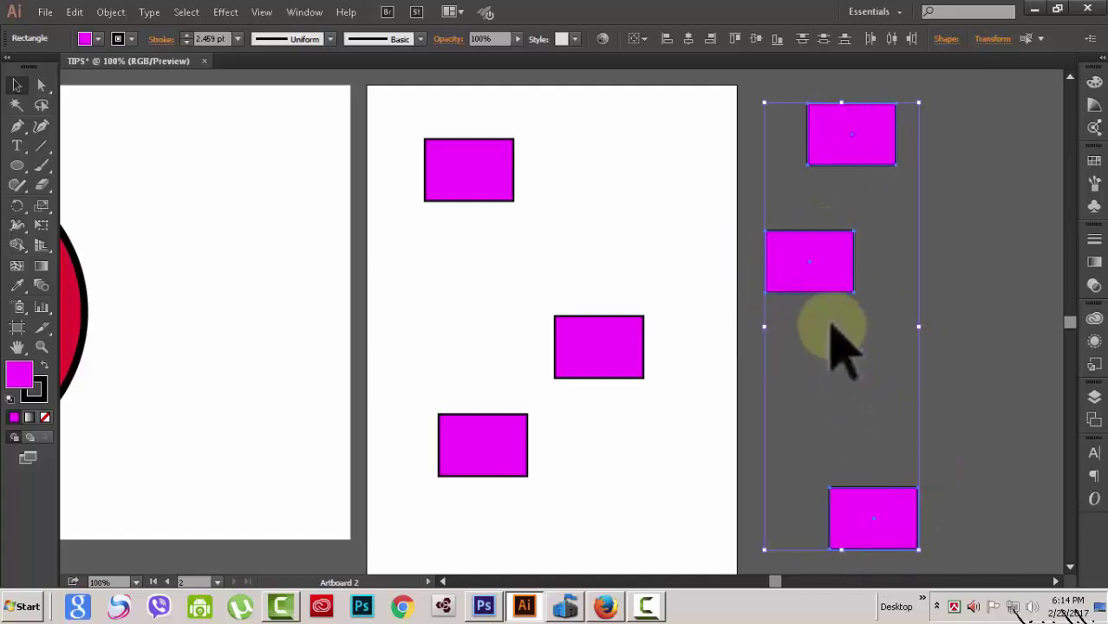
{"action": "left_click_drag", "start_coordinate": [808, 232], "coordinate": [553, 228]}
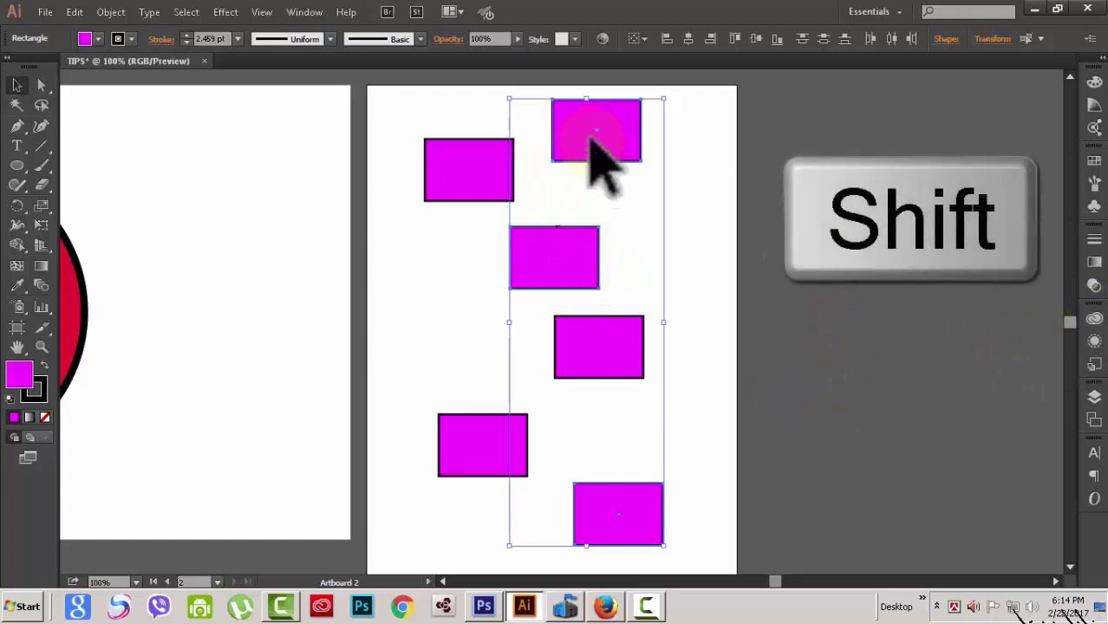
- Drop the middle rectangle from the selection, shift the top and bottom ones, then select all six
{"action": "left_click", "coordinate": [570, 229], "text": "shift"}
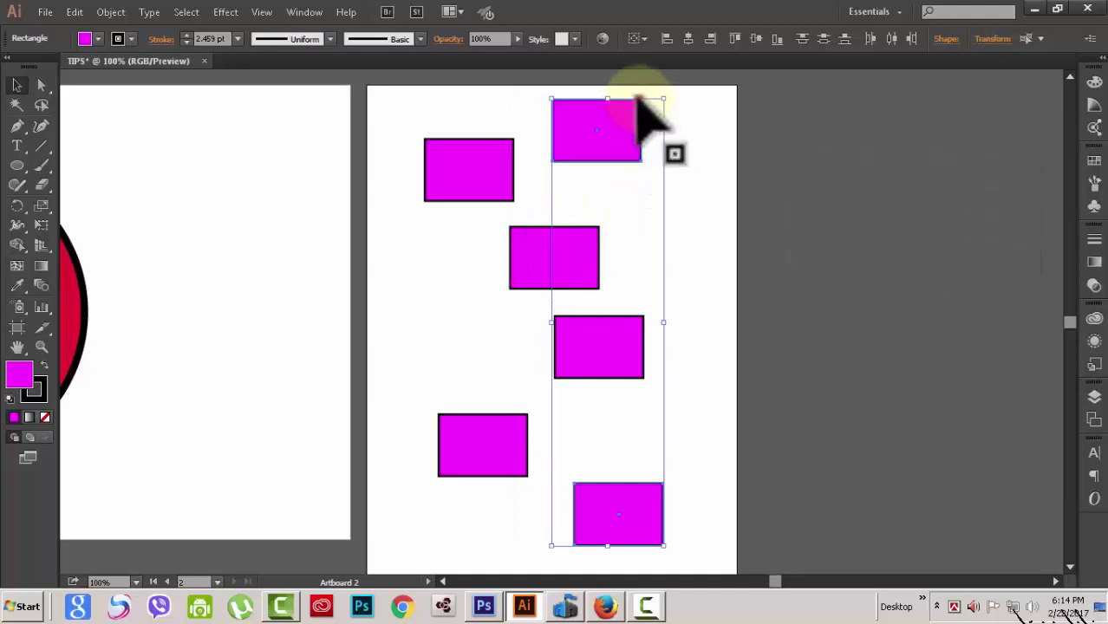
{"action": "left_click_drag", "start_coordinate": [639, 98], "coordinate": [586, 93]}
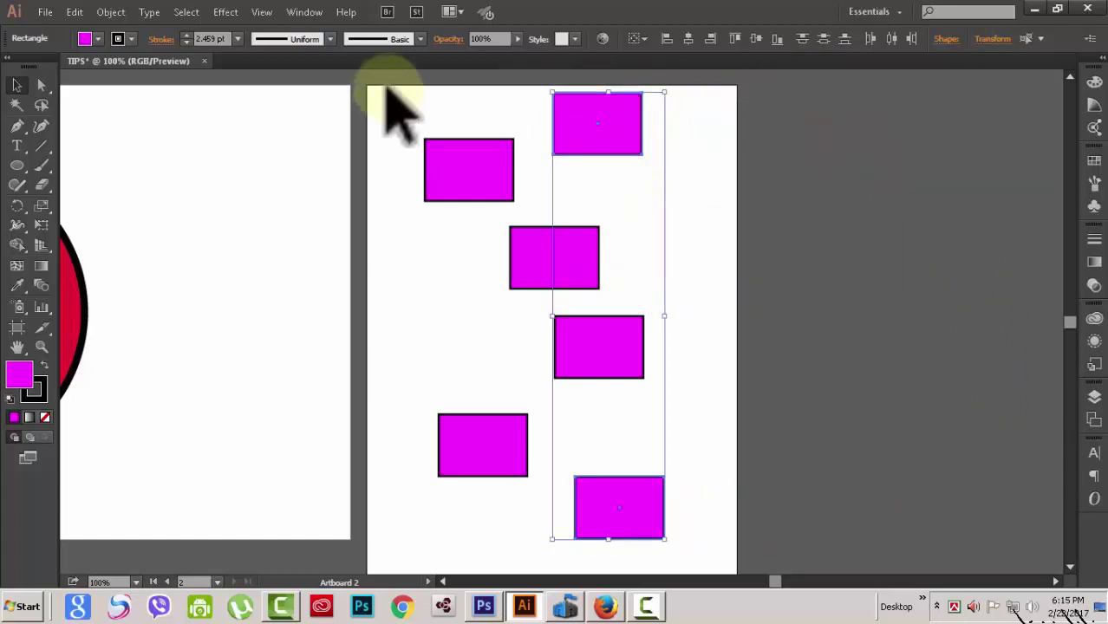
{"action": "left_click_drag", "start_coordinate": [388, 86], "coordinate": [717, 539]}
{"action": "scroll", "coordinate": [1065, 306], "scroll_direction": "down", "scroll_amount": 5}
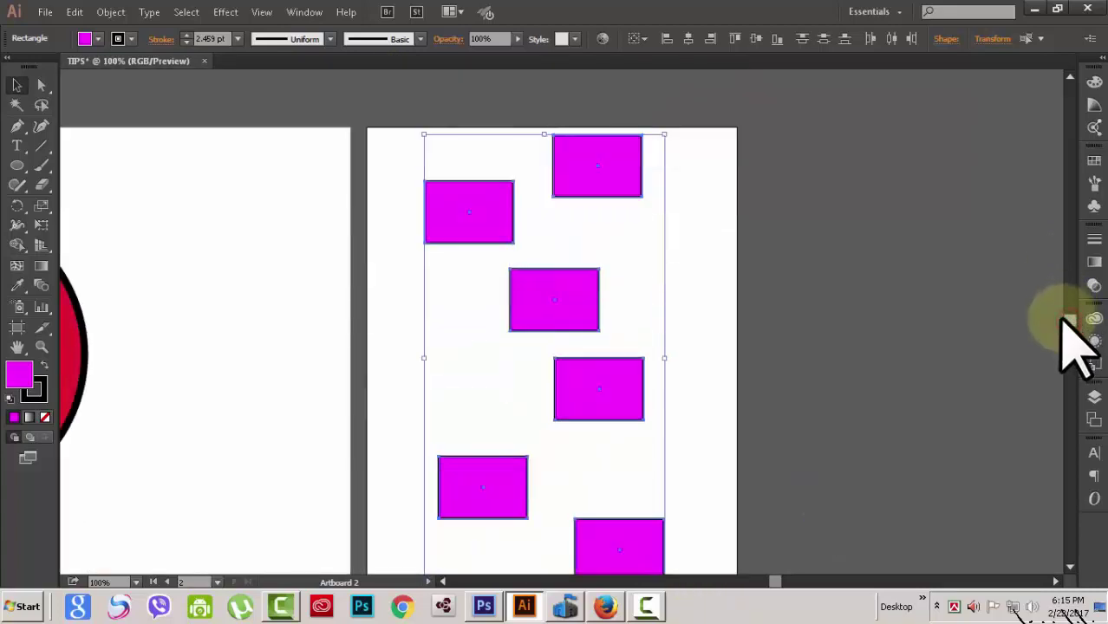
- Open the Align panel from the Window menu, then close it to use the control-bar align icons
{"action": "scroll", "coordinate": [1064, 319], "scroll_direction": "down", "scroll_amount": 3}
{"action": "scroll", "coordinate": [1064, 319], "scroll_direction": "up", "scroll_amount": 2}
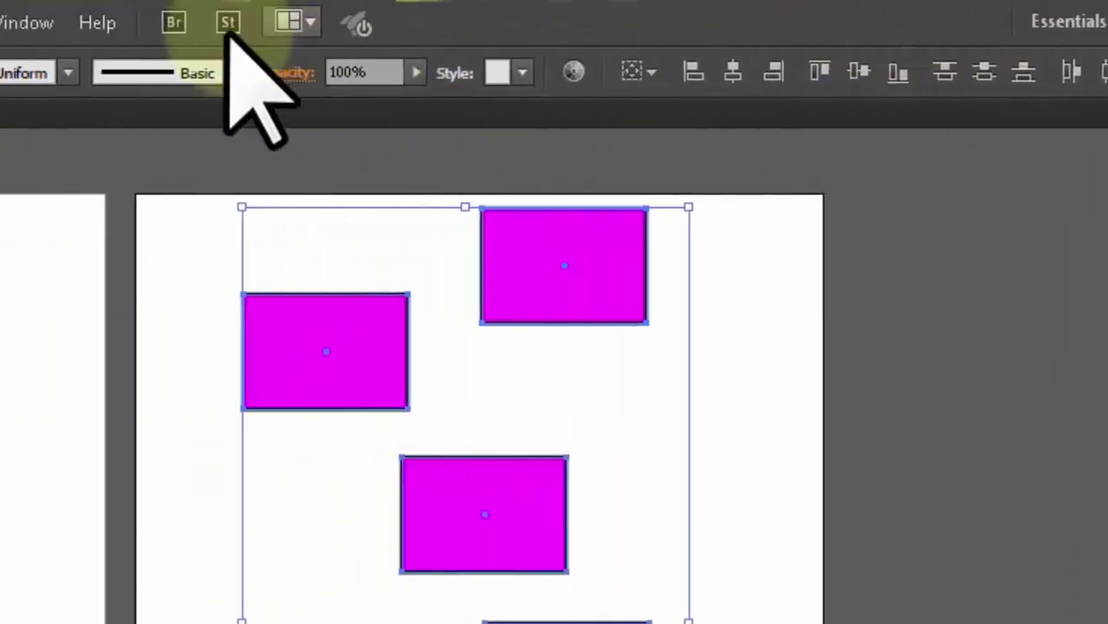
{"action": "left_click", "coordinate": [24, 22]}
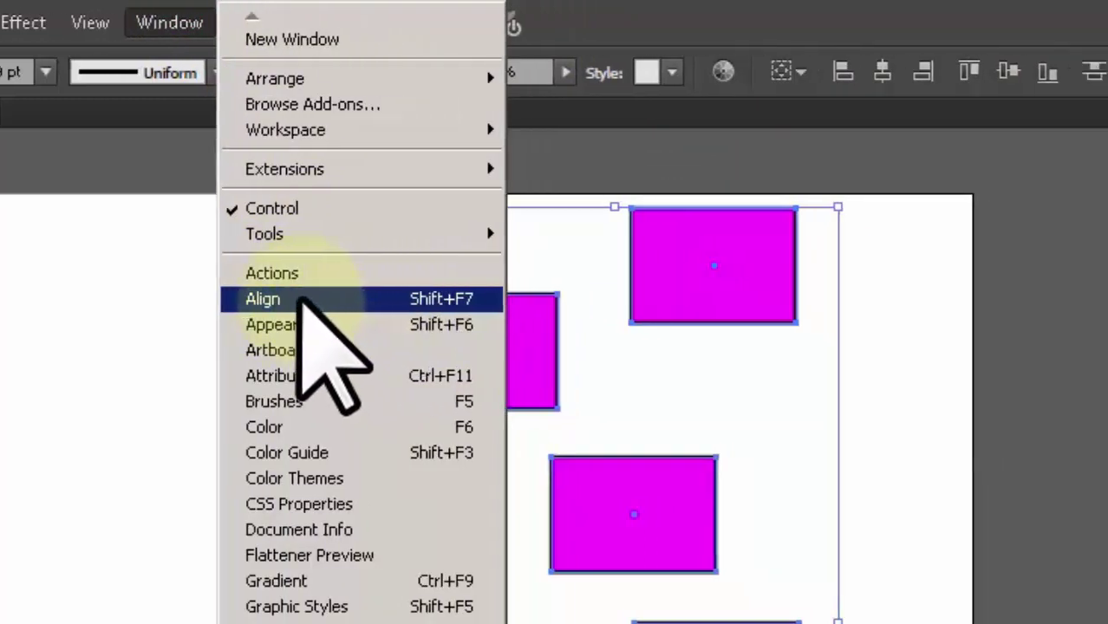
{"action": "left_click", "coordinate": [375, 298]}
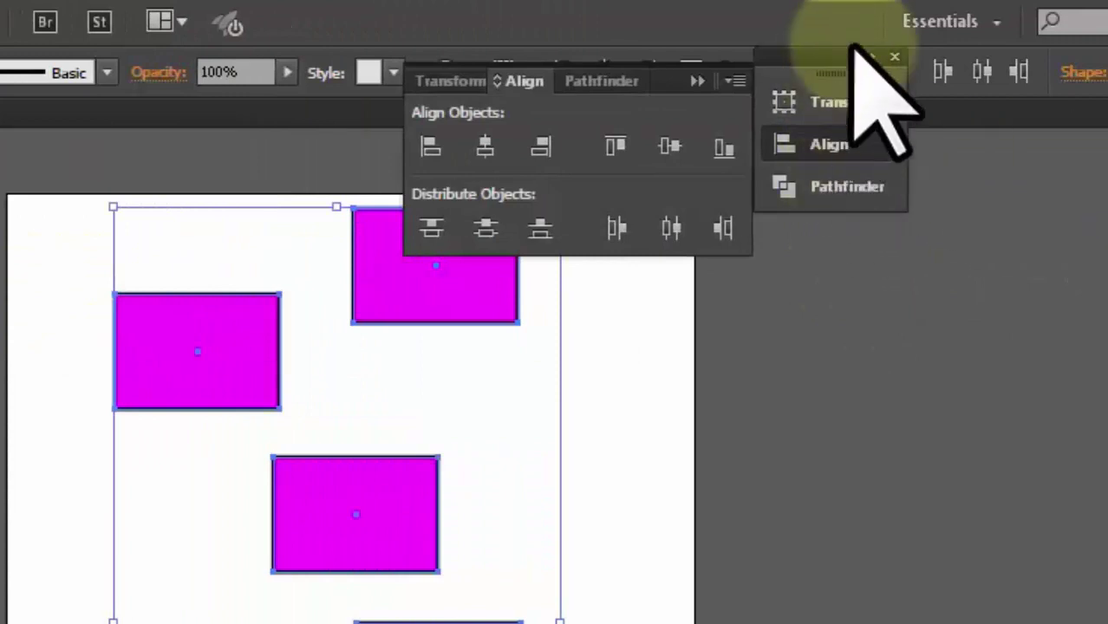
{"action": "left_click", "coordinate": [896, 57]}
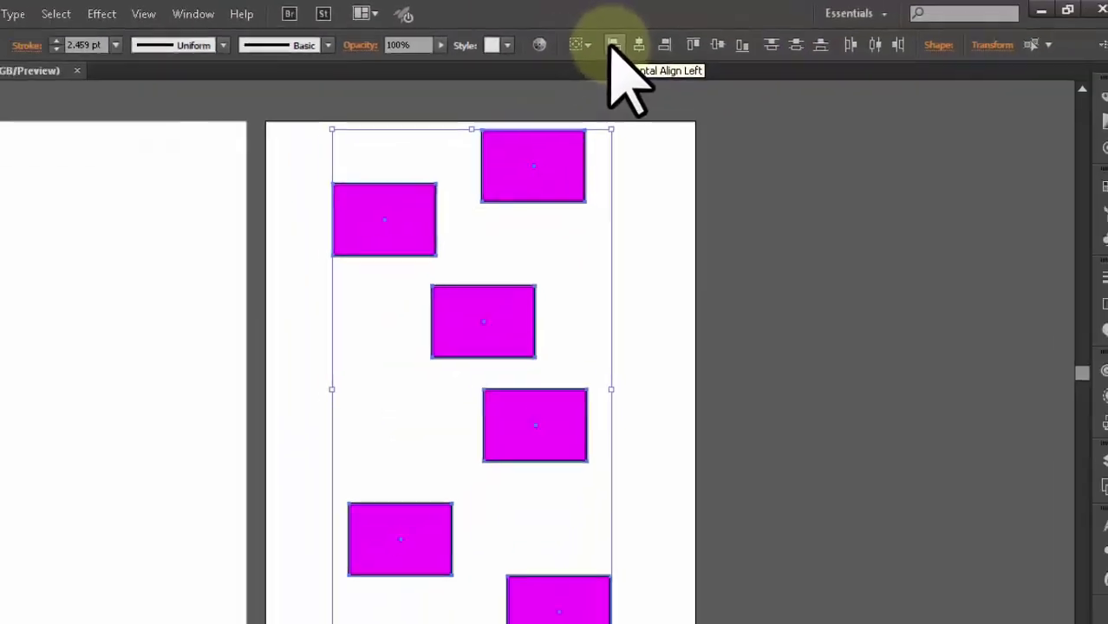
- Try Horizontal Align Right and undo it, then distribute the rectangles evenly by their centres
{"action": "left_click", "coordinate": [666, 43]}
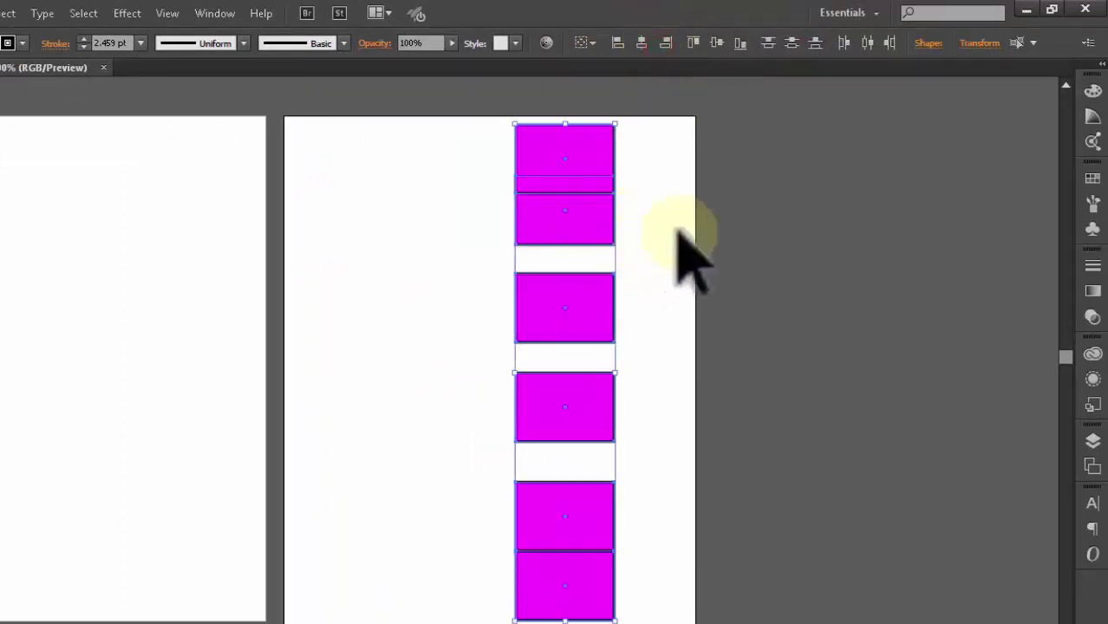
{"action": "key", "text": "ctrl+z"}
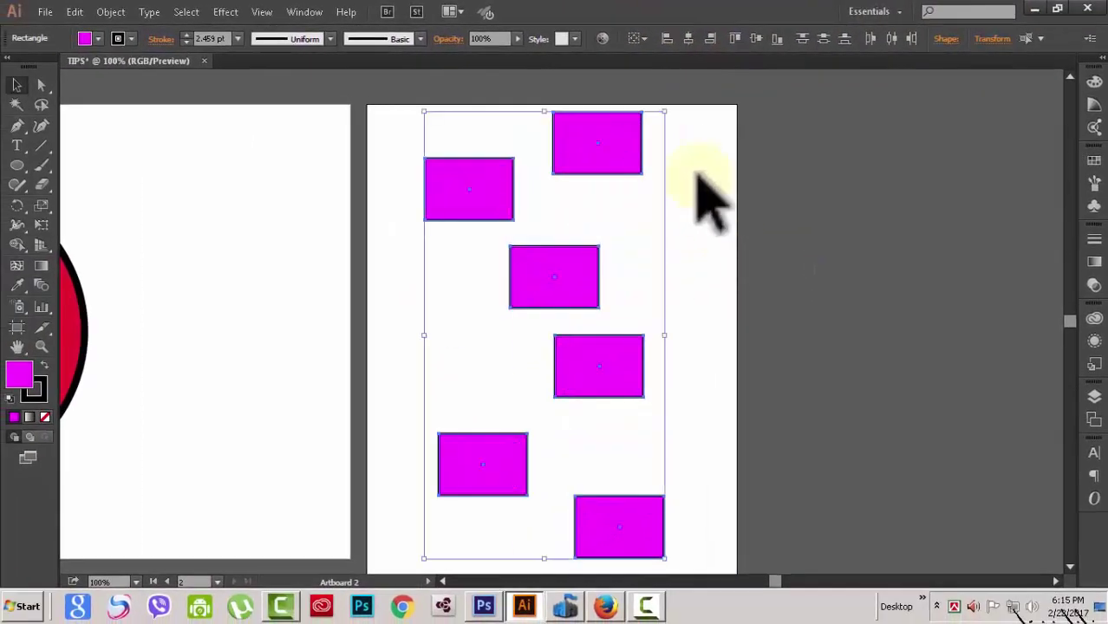
{"action": "left_click", "coordinate": [472, 199]}
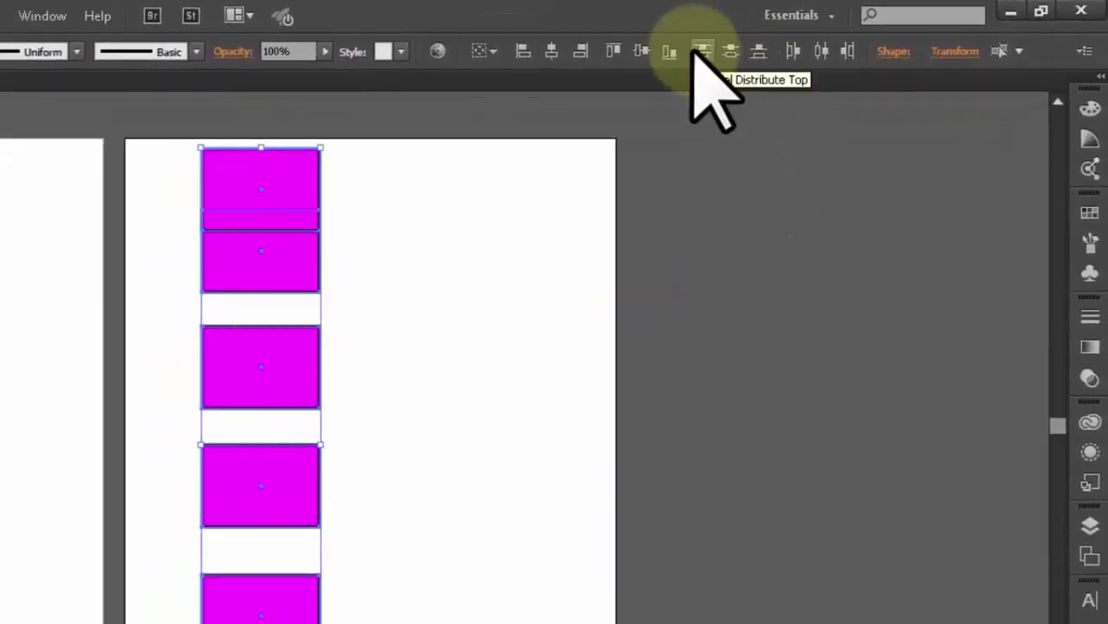
{"action": "left_click", "coordinate": [731, 52]}
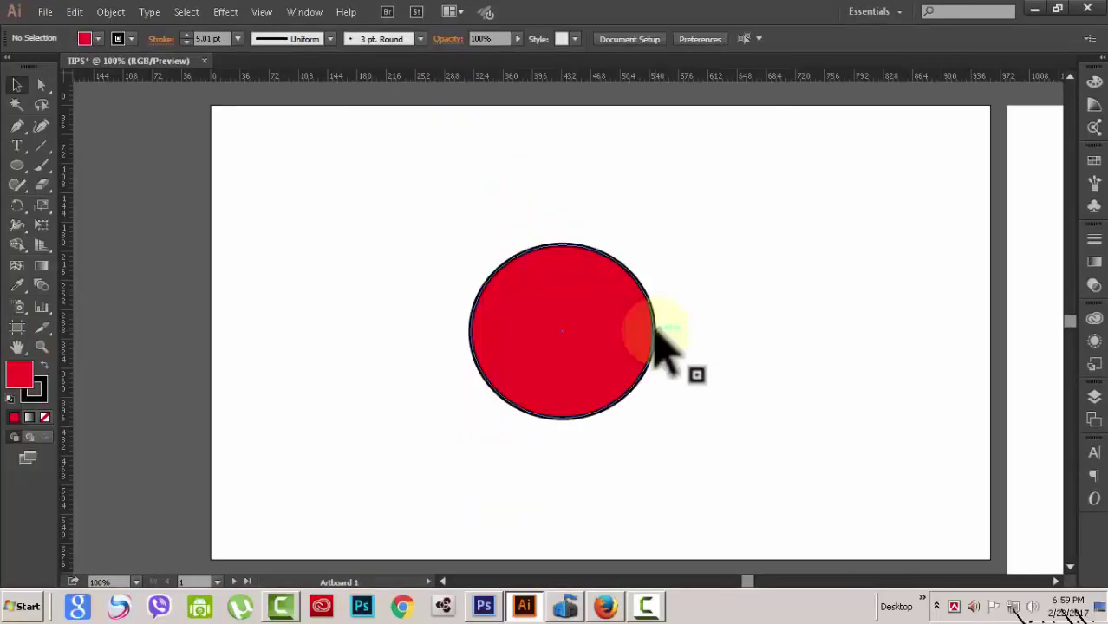
{"action": "key", "text": "ctrl+r"}
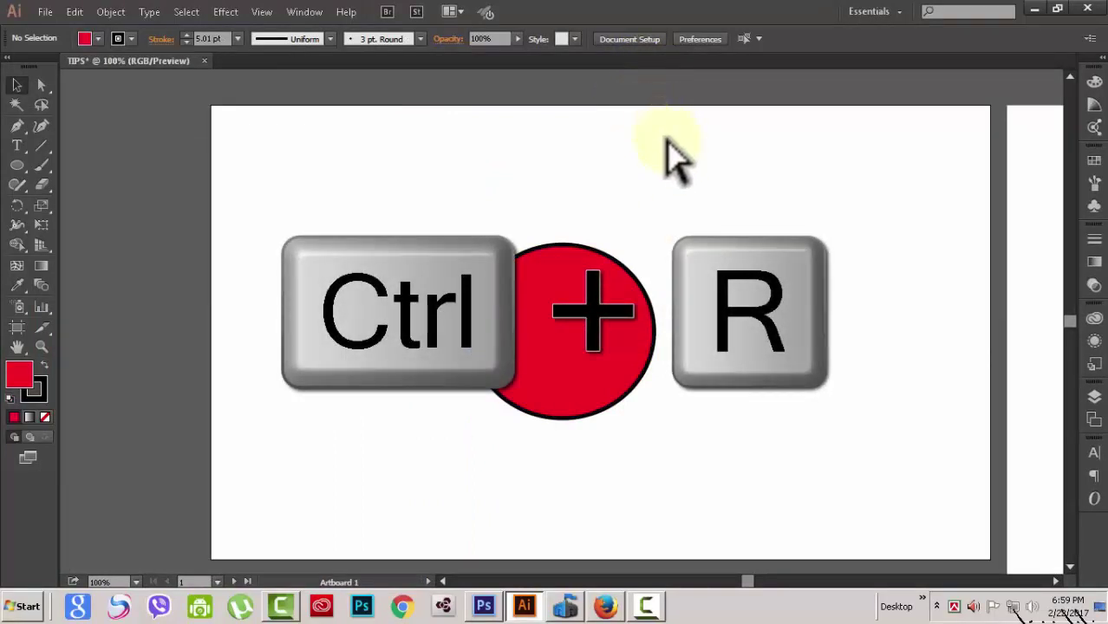
{"action": "key", "text": "ctrl+r"}
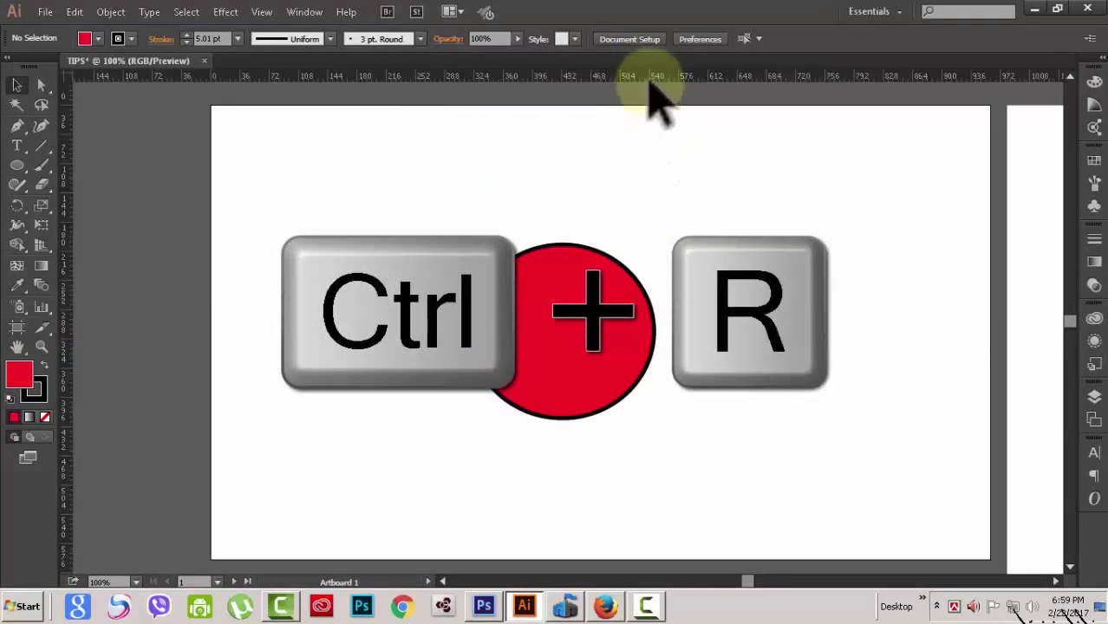
{"action": "left_click", "coordinate": [262, 11]}
{"action": "mouse_move", "coordinate": [260, 302]}
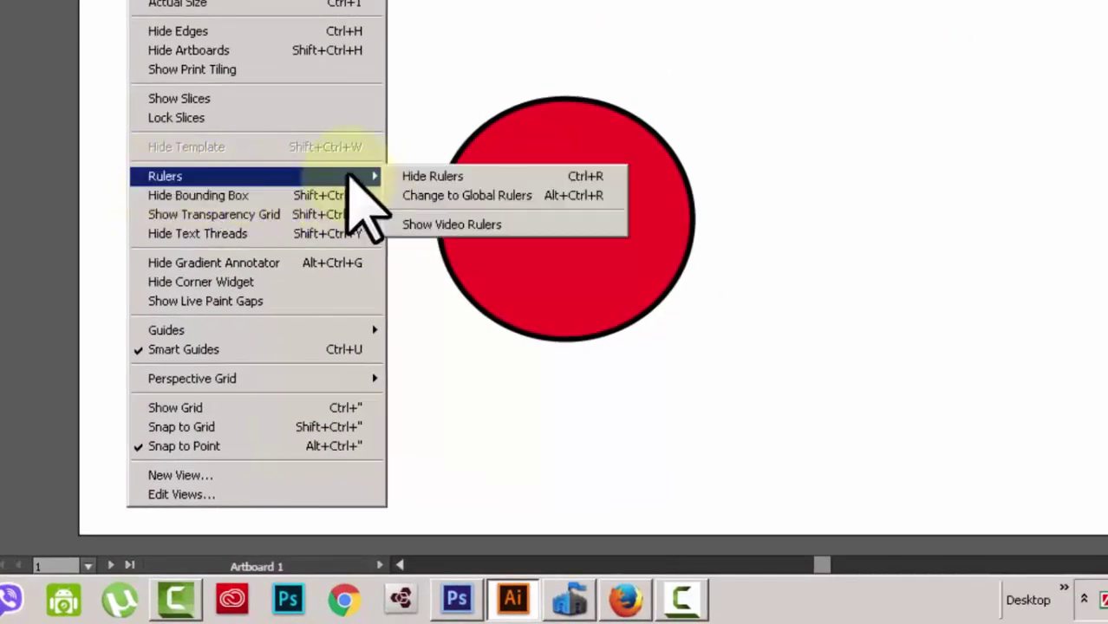
{"action": "left_click", "coordinate": [436, 176]}
{"action": "left_click", "coordinate": [262, 11]}
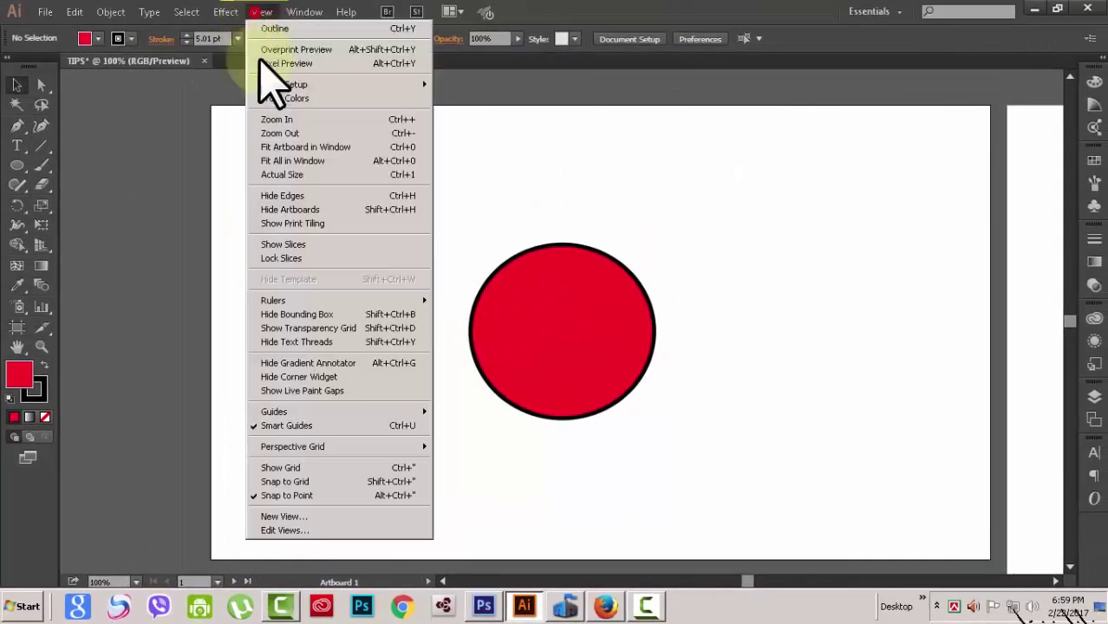
{"action": "mouse_move", "coordinate": [376, 301]}
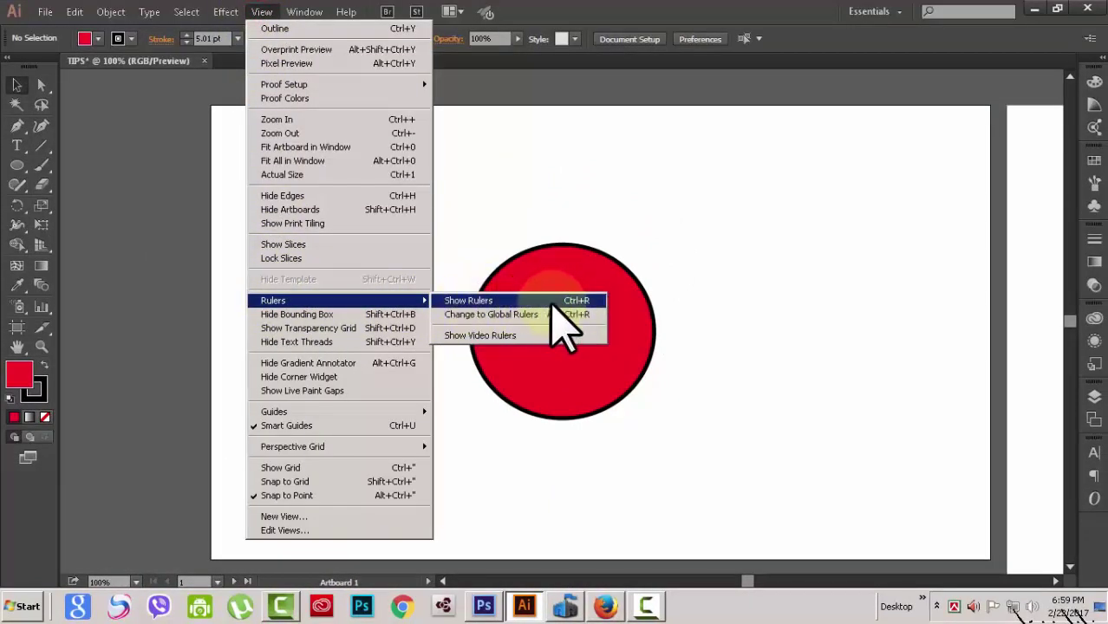
{"action": "left_click", "coordinate": [468, 303]}
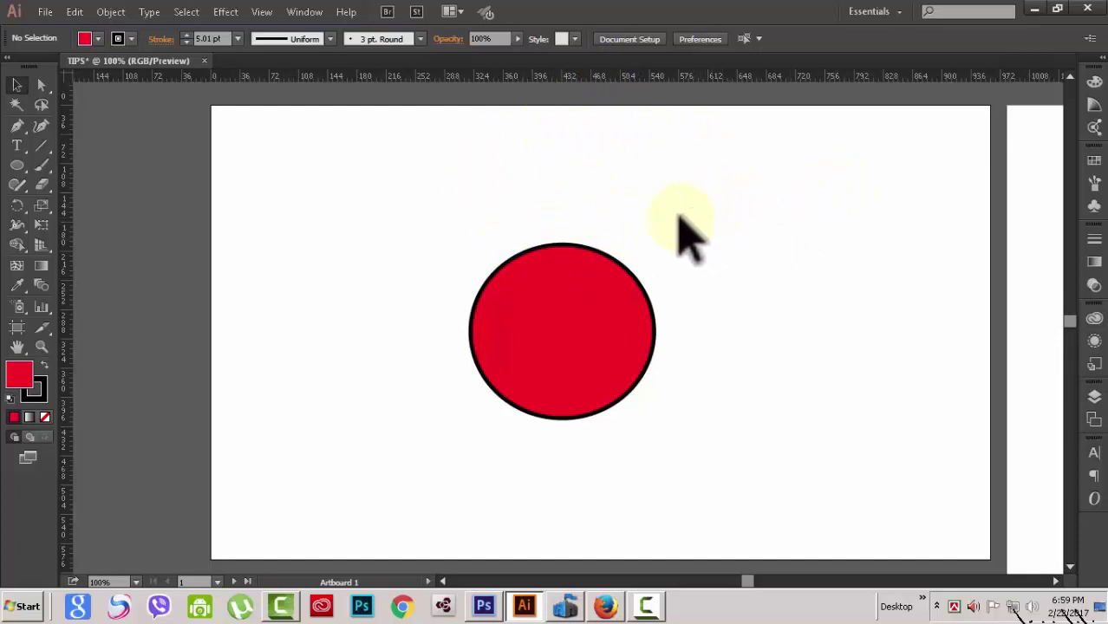
- Drag a vertical guide to the circle's right edge and look through the View menu's guide options
{"action": "left_click_drag", "start_coordinate": [66, 290], "coordinate": [655, 364]}
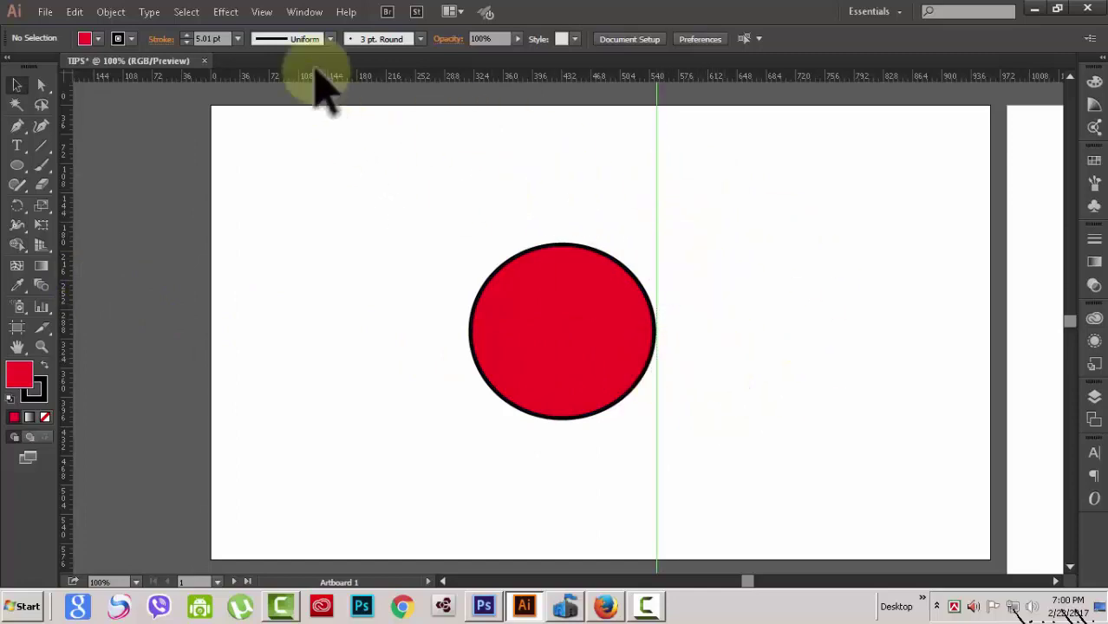
{"action": "left_click", "coordinate": [262, 11]}
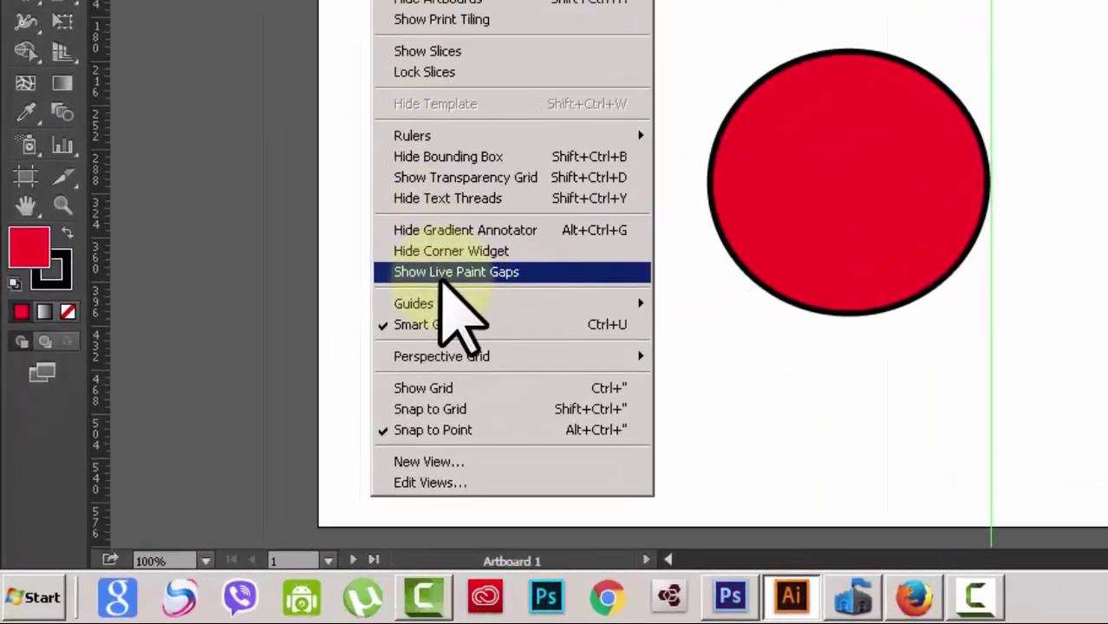
{"action": "mouse_move", "coordinate": [375, 366]}
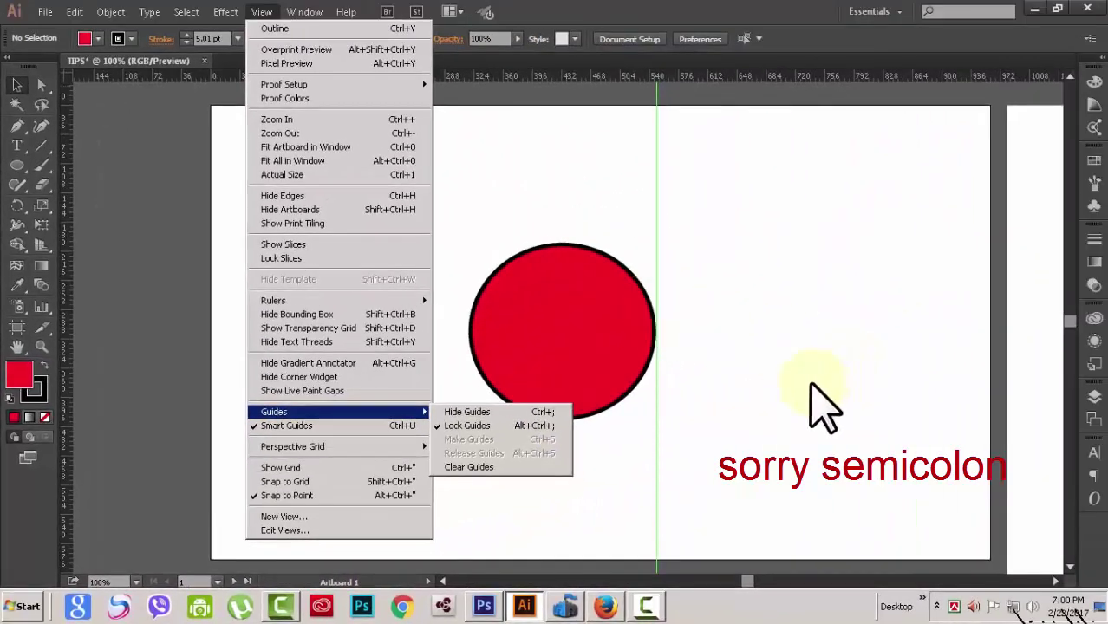
{"action": "left_click", "coordinate": [810, 383]}
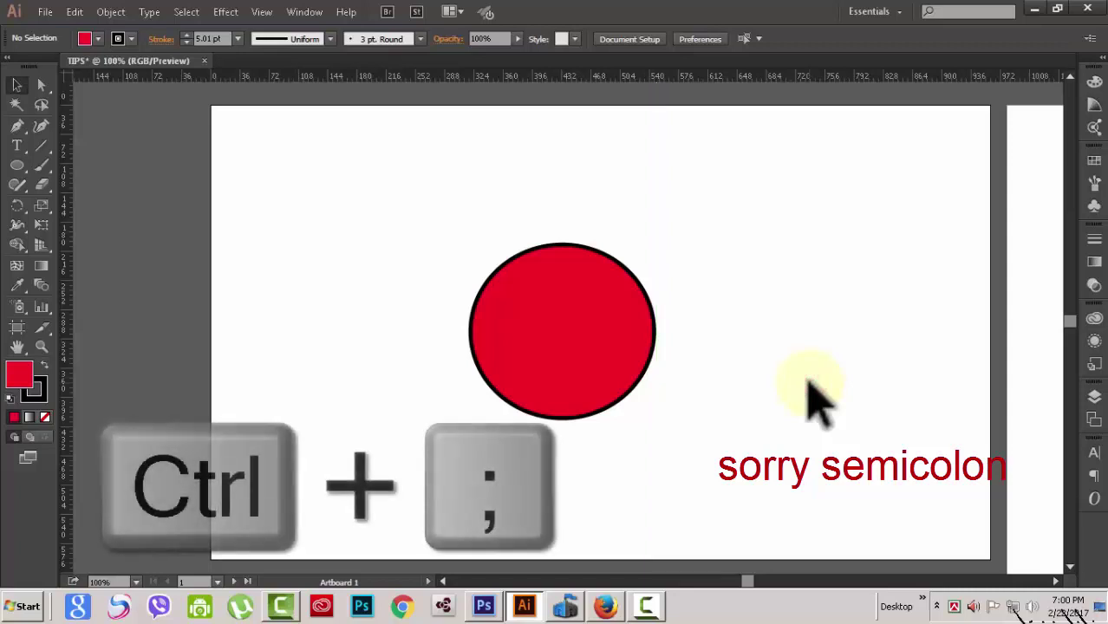
- Hide the guides with Ctrl+; and drag a second vertical guide to the circle's left edge
{"action": "key", "text": "ctrl+semicolon"}
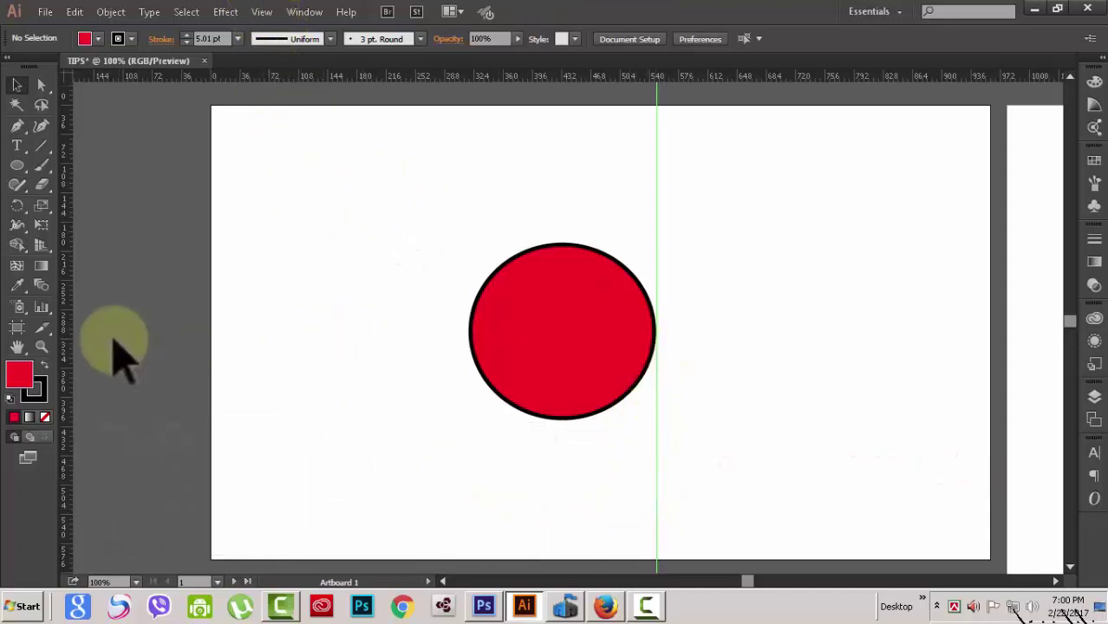
{"action": "left_click_drag", "start_coordinate": [75, 305], "coordinate": [359, 344]}
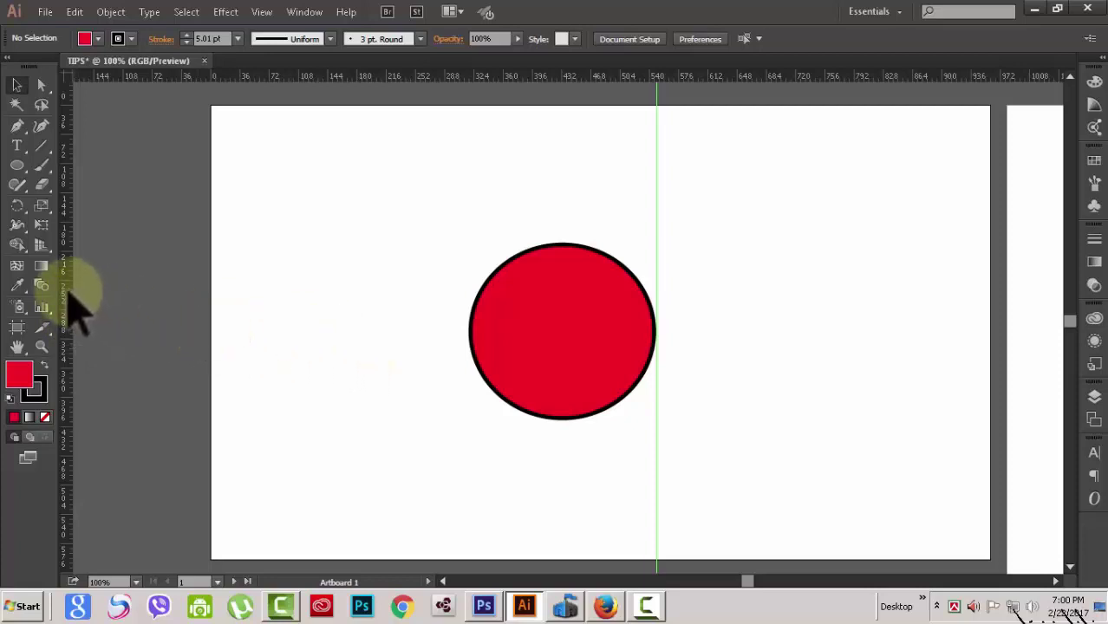
{"action": "left_click_drag", "start_coordinate": [69, 293], "coordinate": [469, 348]}
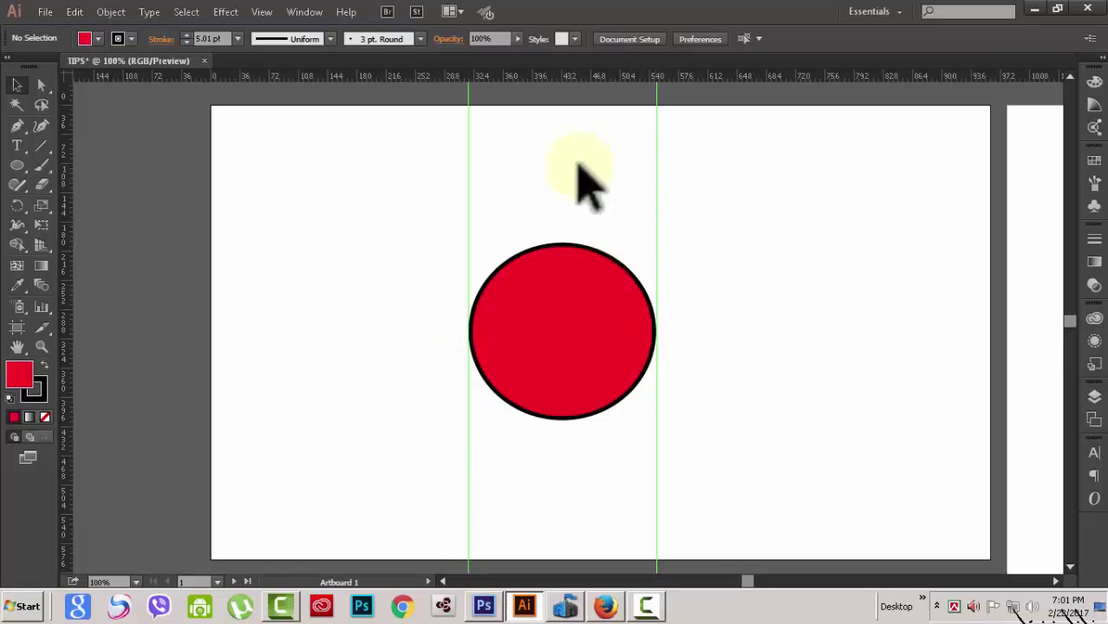
- Turn off Lock Guides under View > Guides so the guides become movable
{"action": "left_click", "coordinate": [264, 12]}
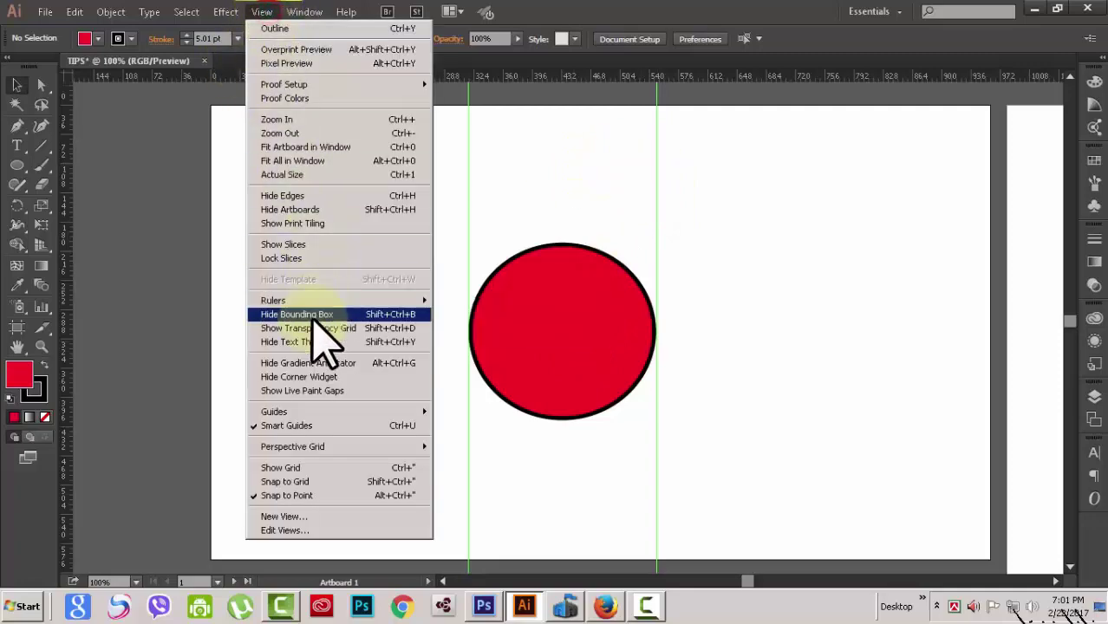
{"action": "mouse_move", "coordinate": [282, 411]}
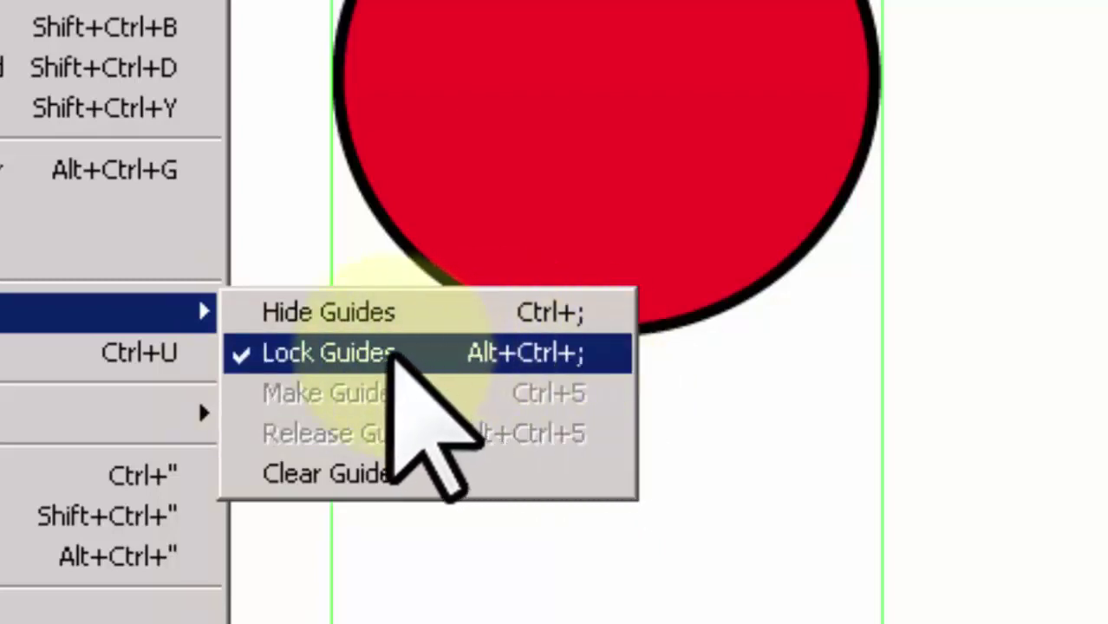
{"action": "left_click", "coordinate": [392, 353]}
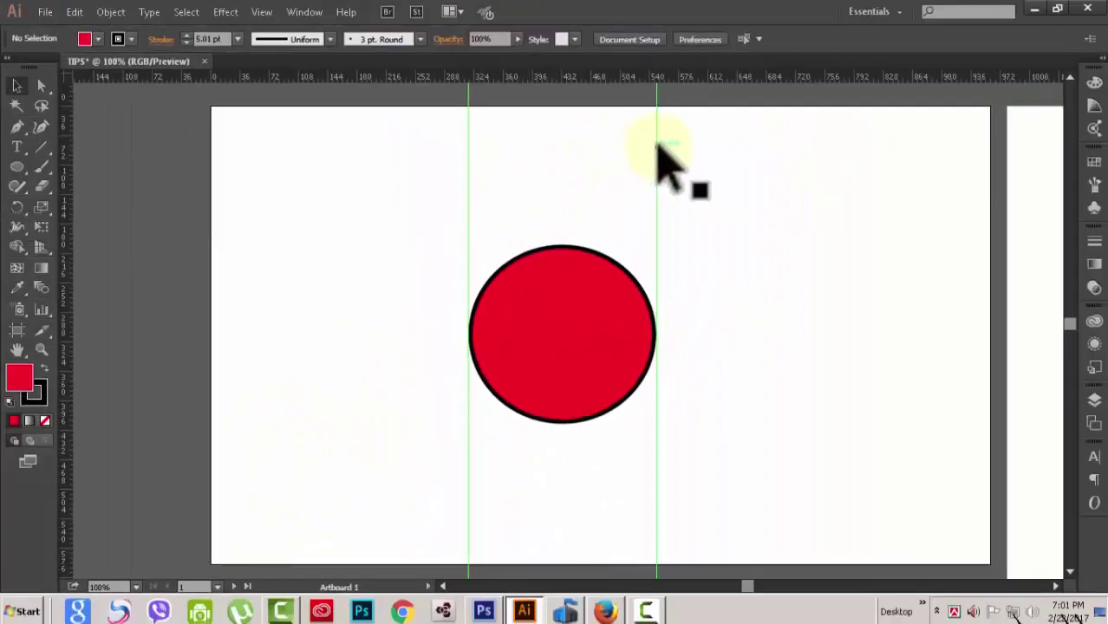
- Drag the right vertical guide onto the red circle's centre point, then deselect everything
{"action": "left_click_drag", "start_coordinate": [657, 143], "coordinate": [559, 162]}
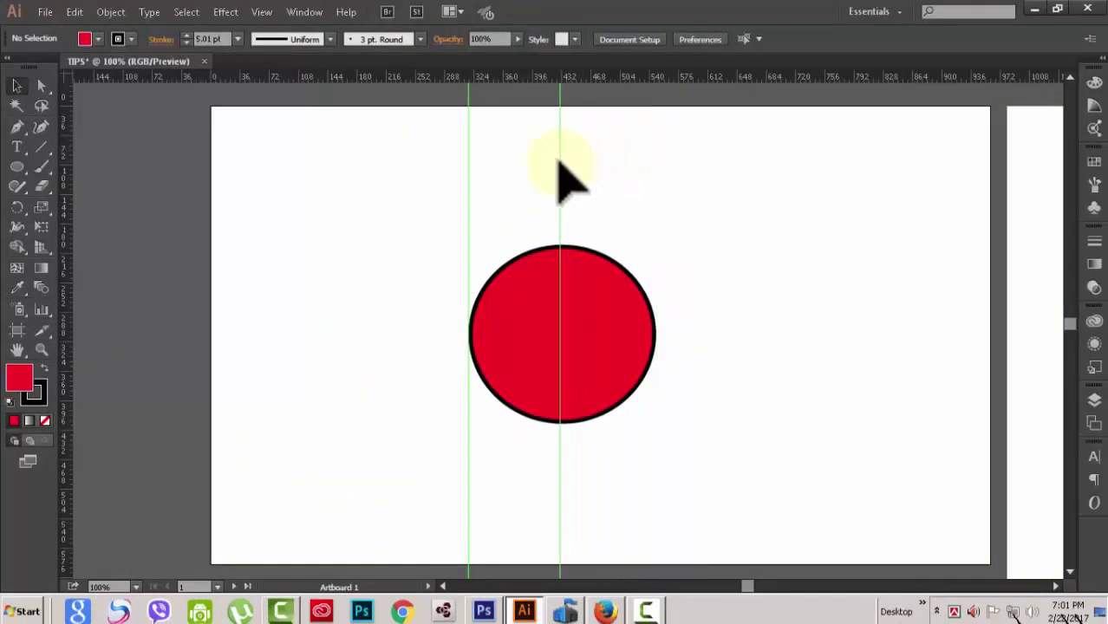
{"action": "left_click", "coordinate": [564, 174]}
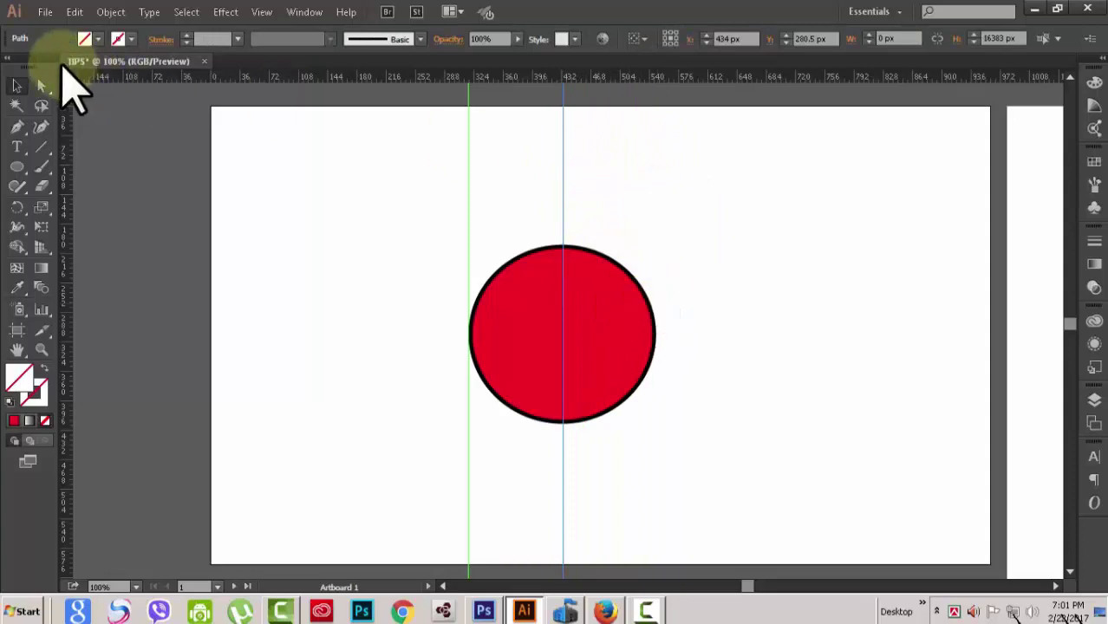
{"action": "left_click", "coordinate": [519, 278]}
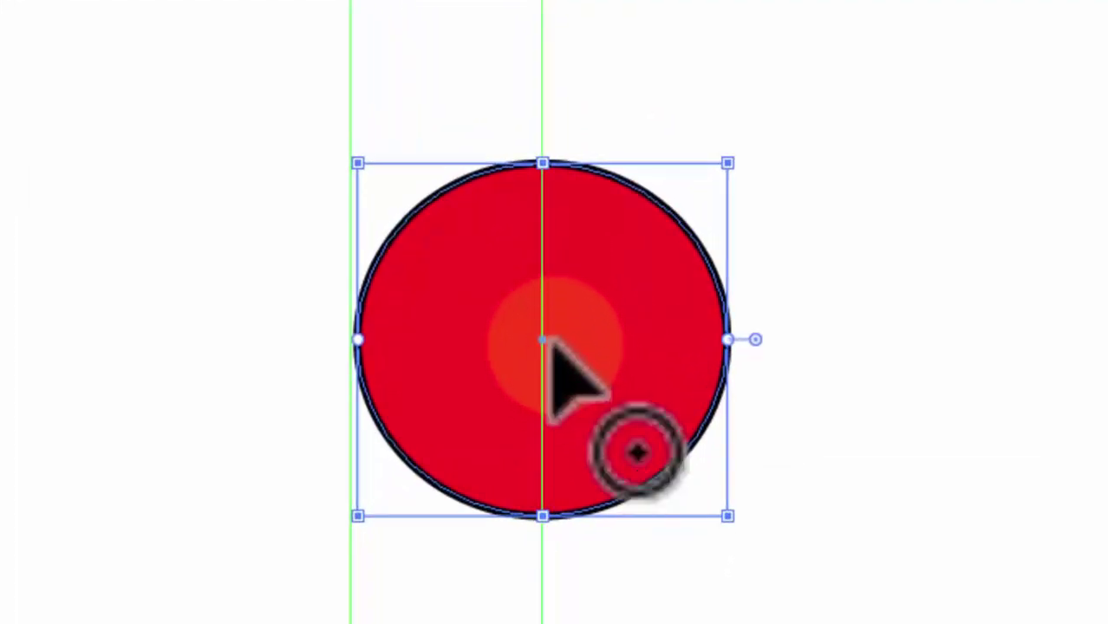
{"action": "key", "text": "ctrl+shift+a"}
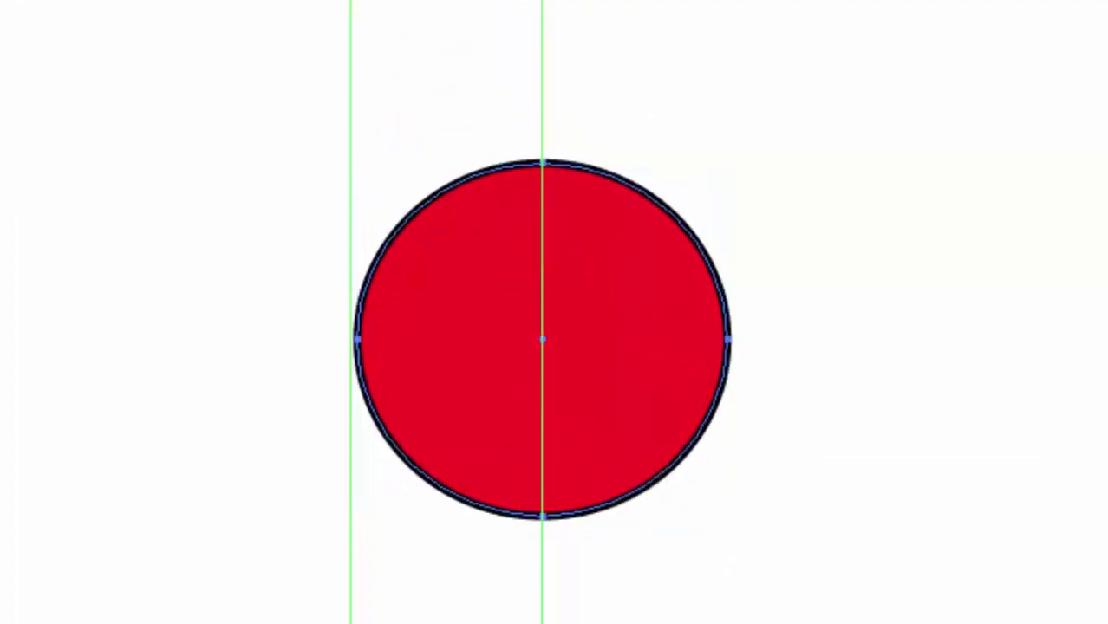
- Add guides at the circle's horizontal centre, right edge, top edge and bottom edge
{"action": "left_click_drag", "start_coordinate": [771, 334], "coordinate": [774, 338]}
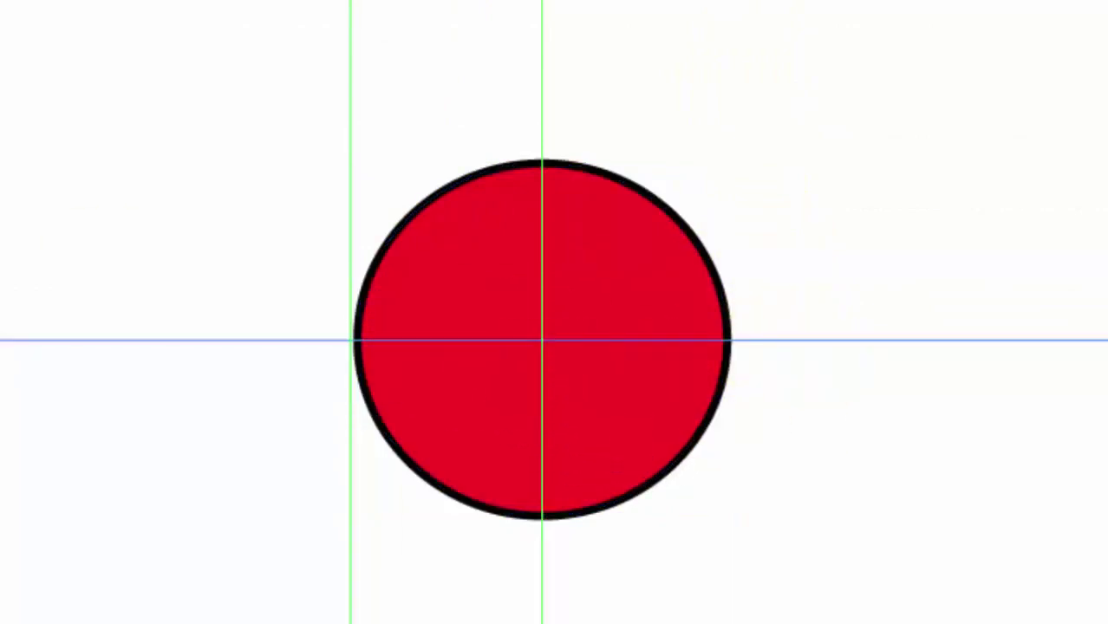
{"action": "left_click_drag", "start_coordinate": [667, 321], "coordinate": [730, 347]}
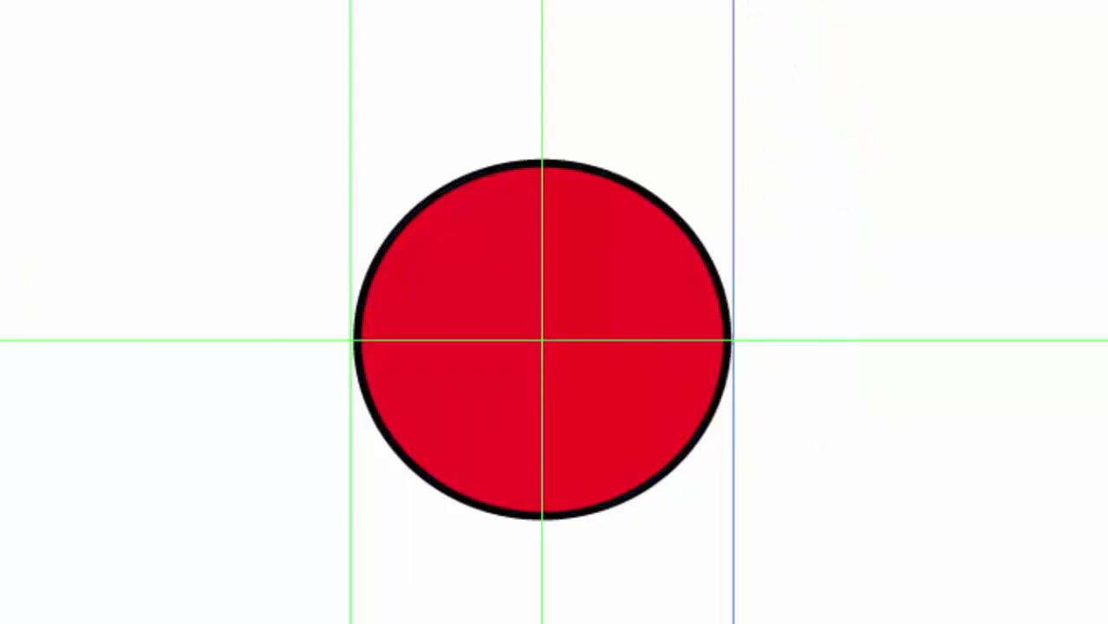
{"action": "left_click_drag", "start_coordinate": [791, 0], "coordinate": [791, 161]}
{"action": "left_click_drag", "start_coordinate": [796, 0], "coordinate": [799, 521]}
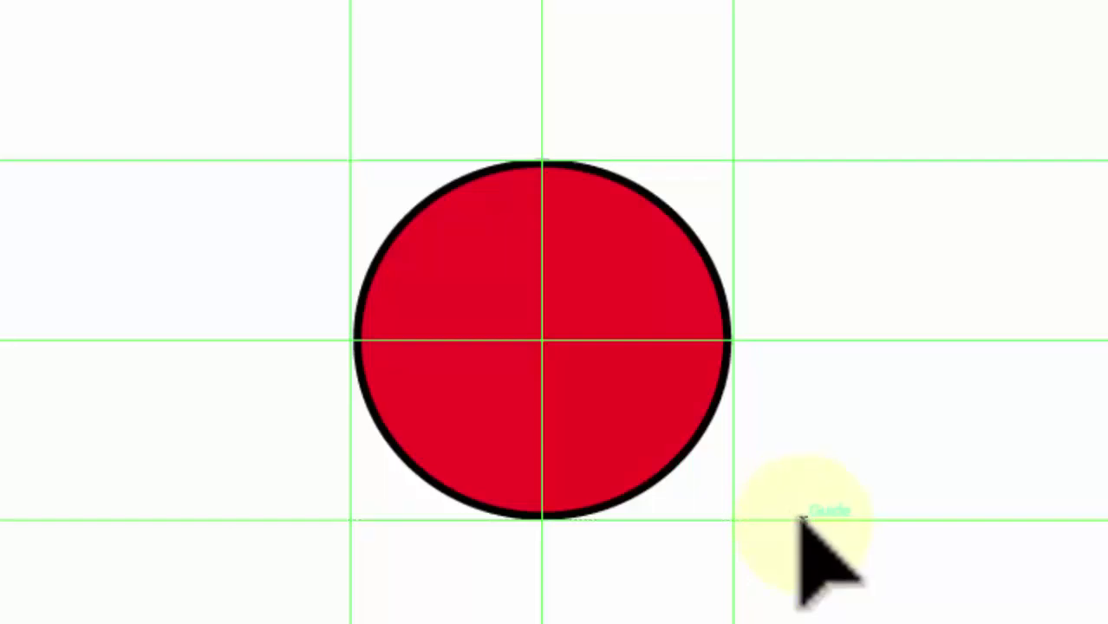
{"action": "left_click", "coordinate": [2, 2]}
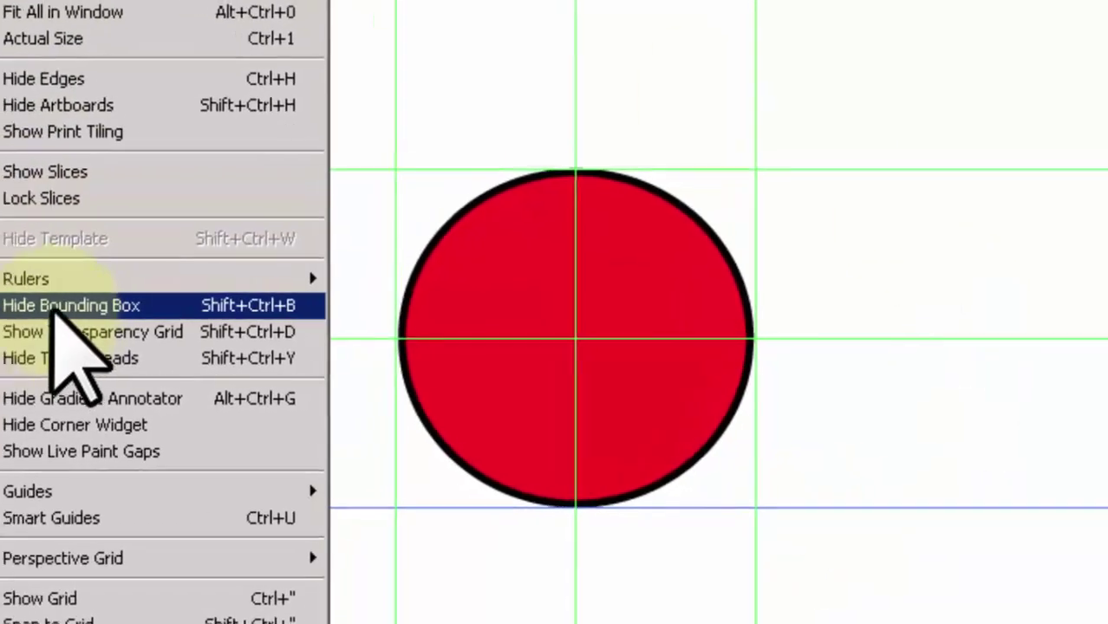
{"action": "mouse_move", "coordinate": [0, 506]}
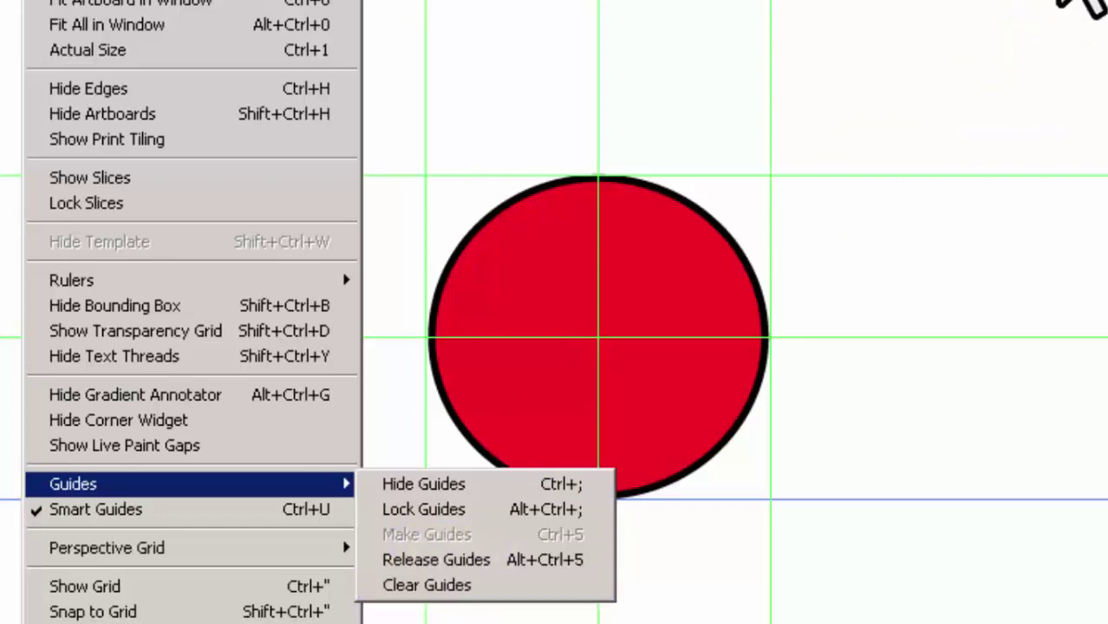
{"action": "key", "text": "Escape"}
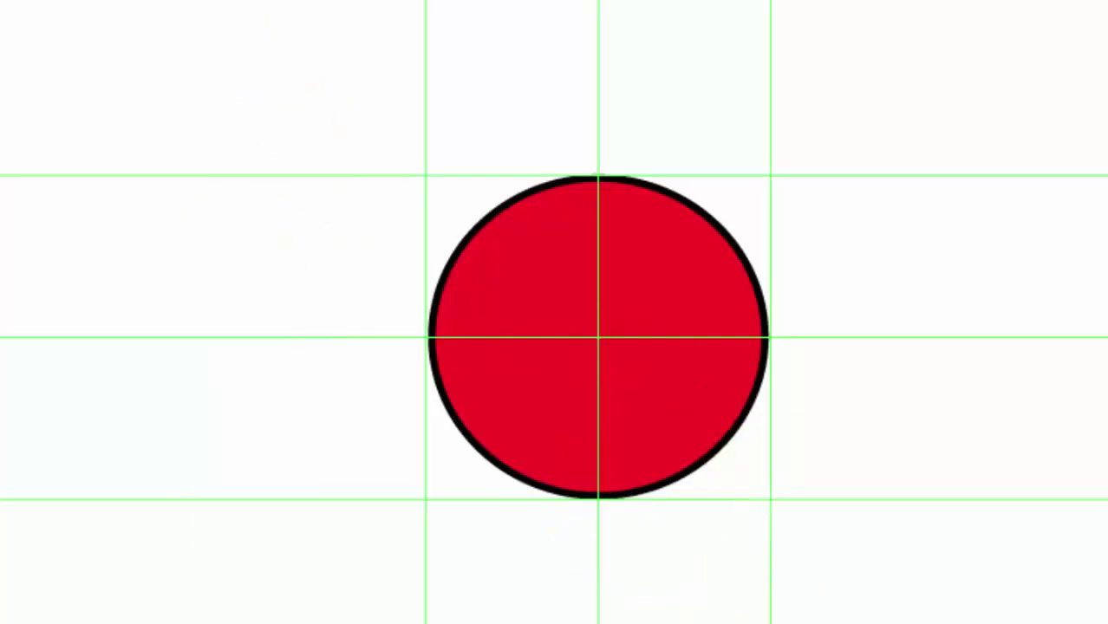
{"action": "key", "text": "ctrl+semicolon"}
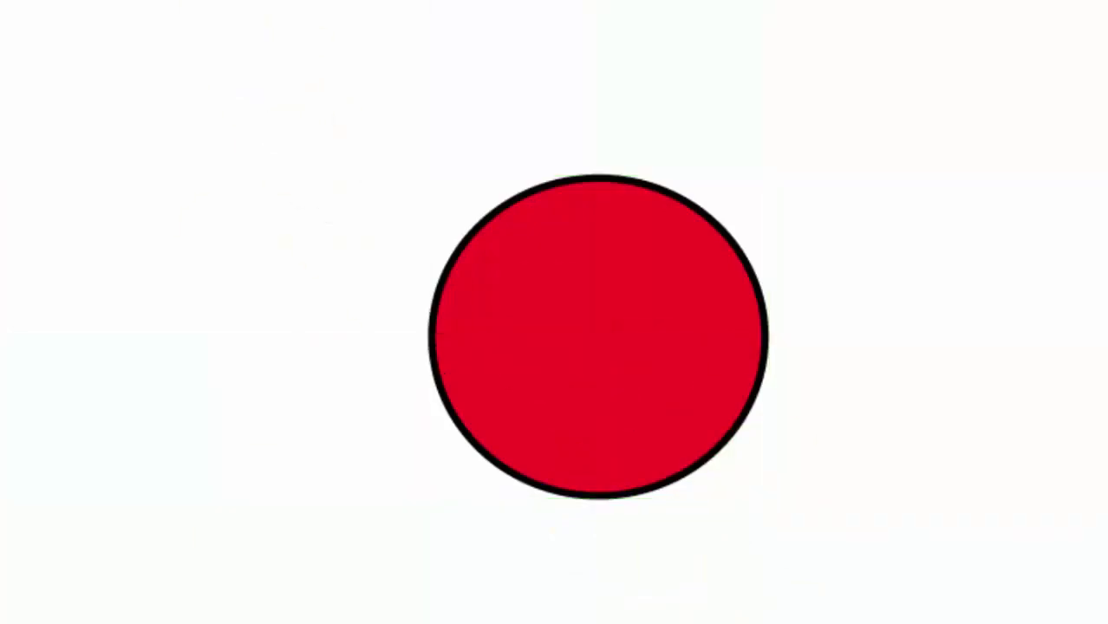
{"action": "key", "text": "ctrl+semicolon"}
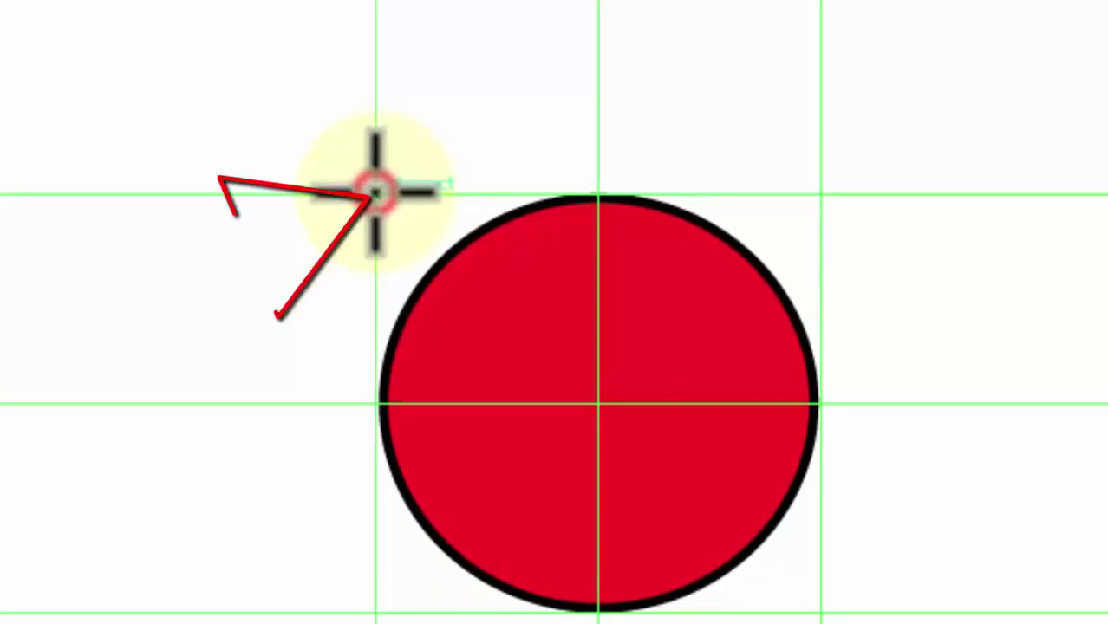
- Draw a smaller black-stroked circle and snap it onto the red circle's centre
{"action": "mouse_move", "coordinate": [374, 194]}
{"action": "left_mouse_down"}
{"action": "mouse_move", "coordinate": [527, 297]}
{"action": "mouse_move", "coordinate": [589, 356]}
{"action": "mouse_move", "coordinate": [584, 326]}
{"action": "mouse_move", "coordinate": [582, 345]}
{"action": "left_mouse_up"}
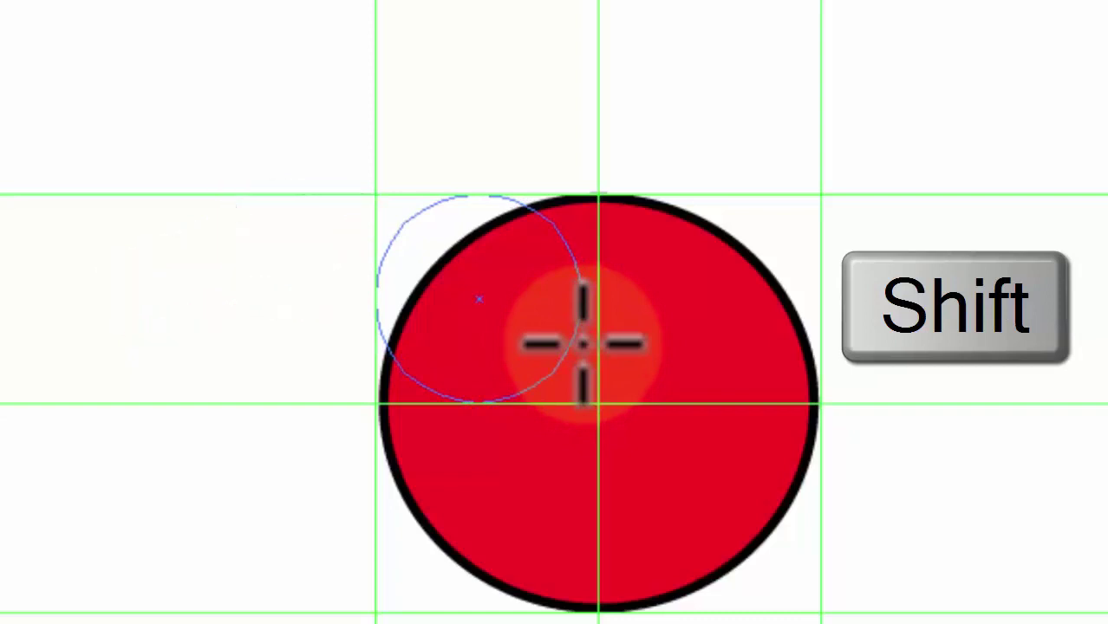
{"action": "left_click_drag", "start_coordinate": [586, 342], "coordinate": [587, 345]}
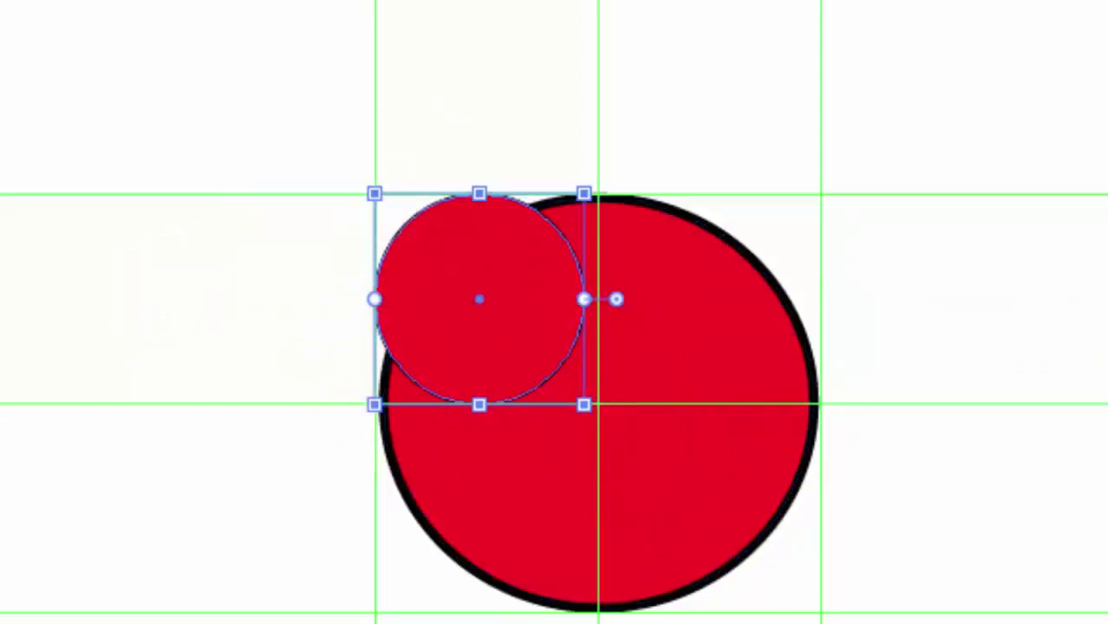
{"action": "left_click", "coordinate": [581, 292]}
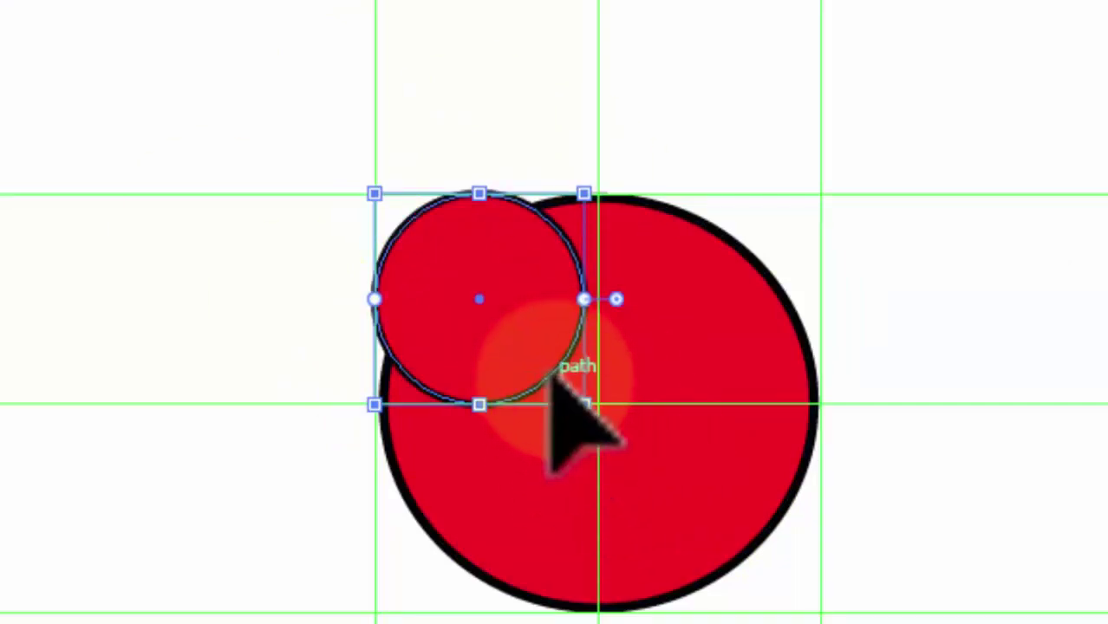
{"action": "left_click_drag", "start_coordinate": [554, 378], "coordinate": [673, 482]}
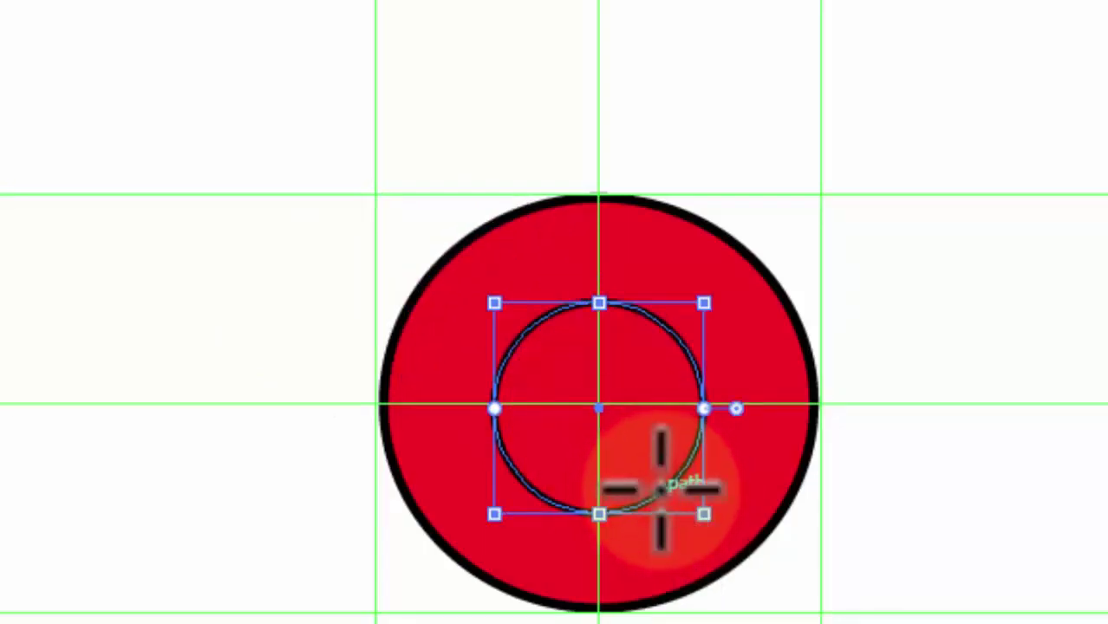
{"action": "left_click_drag", "start_coordinate": [663, 492], "coordinate": [673, 503]}
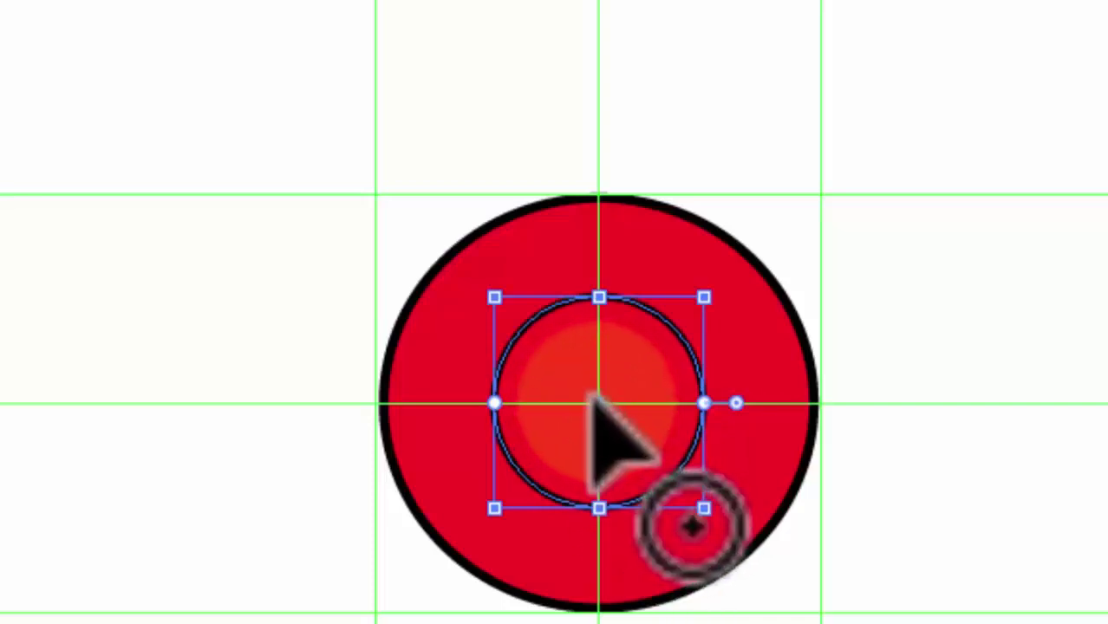
{"action": "left_click", "coordinate": [14, 329]}
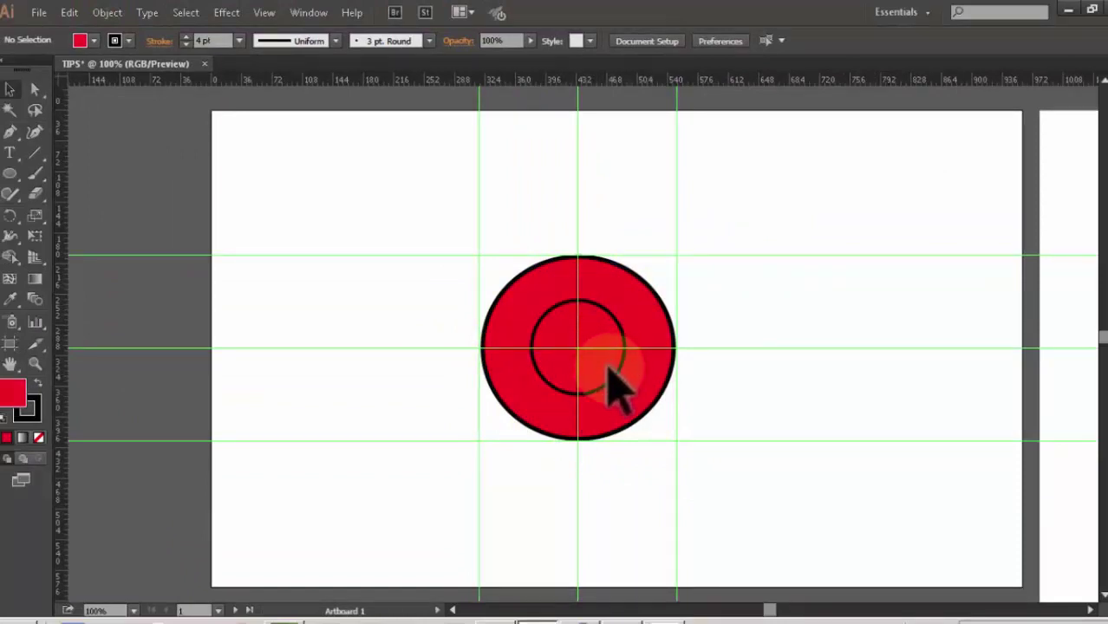
- Set both circles' fill to None and scale them down together slightly
{"action": "left_click_drag", "start_coordinate": [420, 213], "coordinate": [725, 468]}
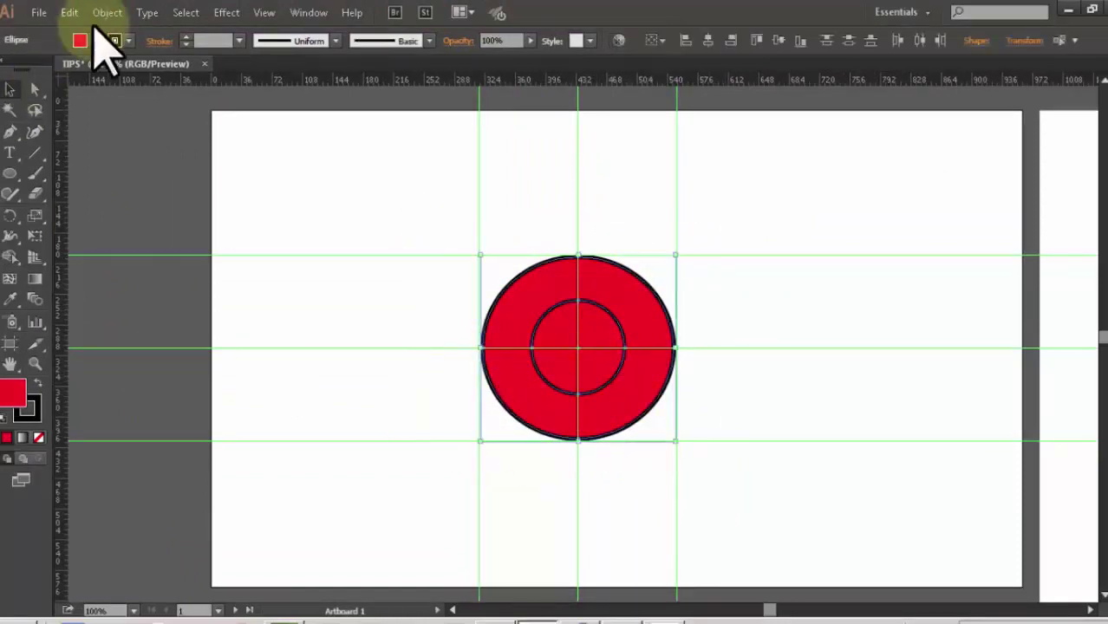
{"action": "left_click", "coordinate": [108, 40]}
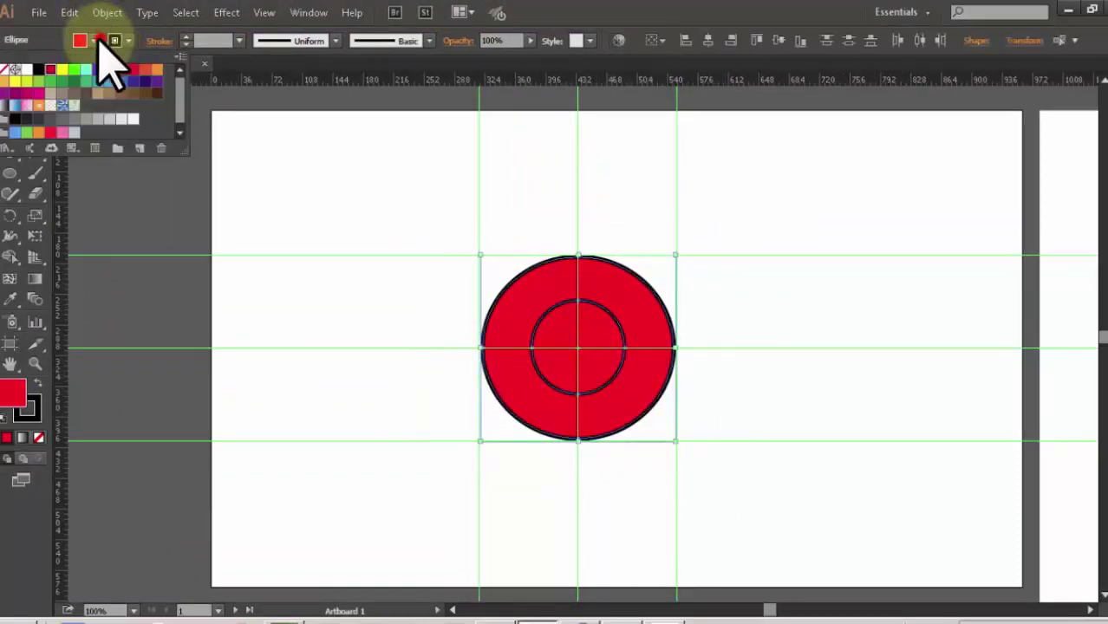
{"action": "left_click", "coordinate": [15, 69]}
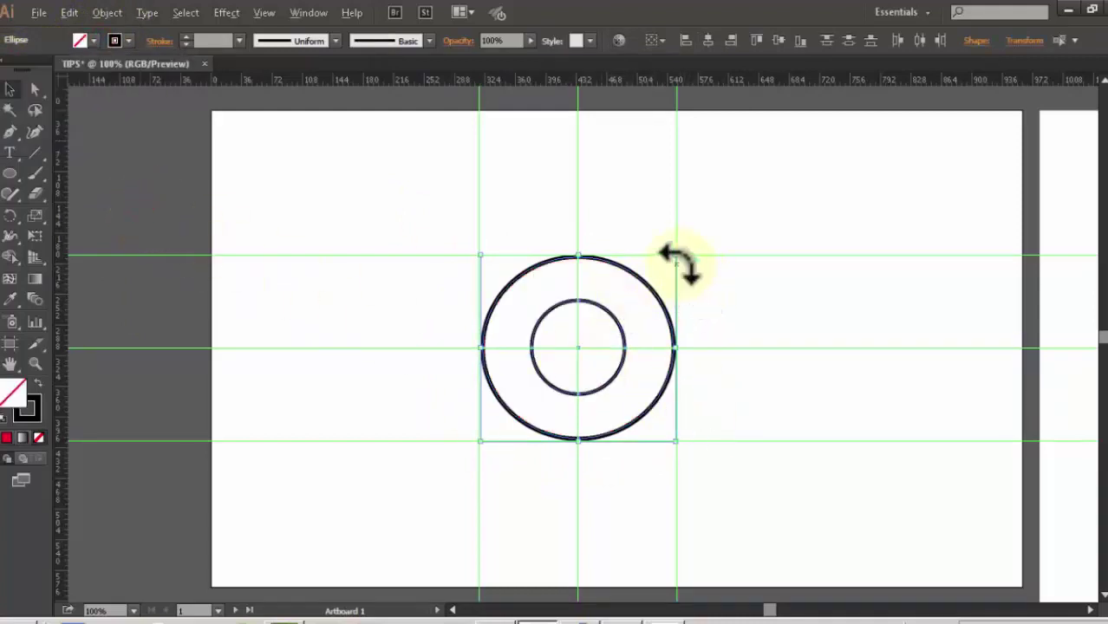
{"action": "mouse_move", "coordinate": [681, 258]}
{"action": "left_mouse_down"}
{"action": "mouse_move", "coordinate": [654, 267]}
{"action": "mouse_move", "coordinate": [626, 306]}
{"action": "mouse_move", "coordinate": [693, 260]}
{"action": "left_mouse_up"}
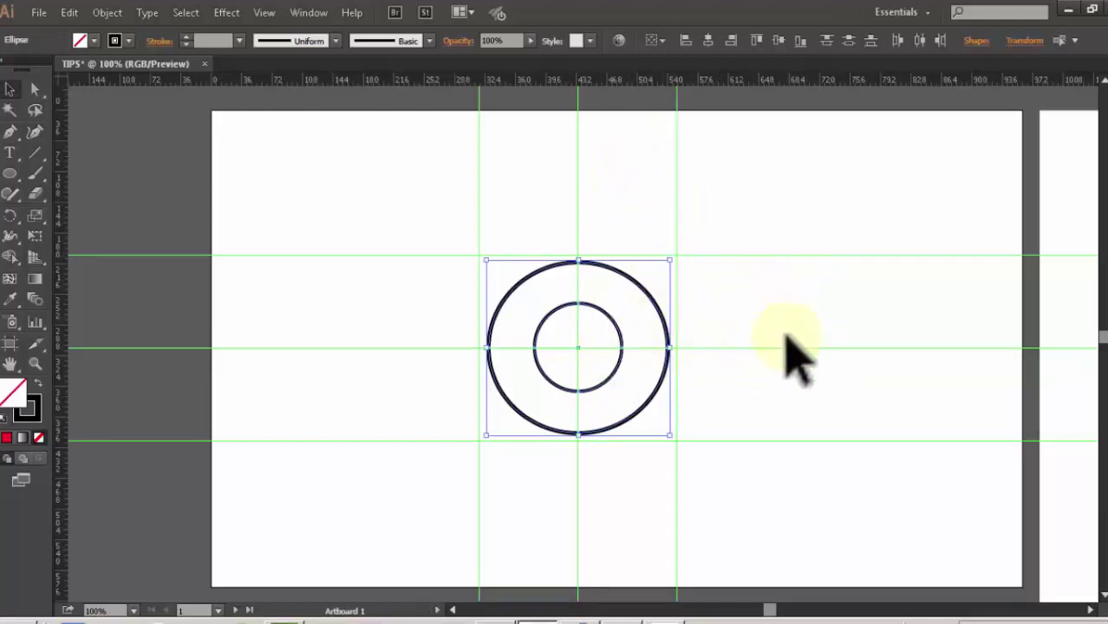
{"action": "left_click", "coordinate": [87, 143]}
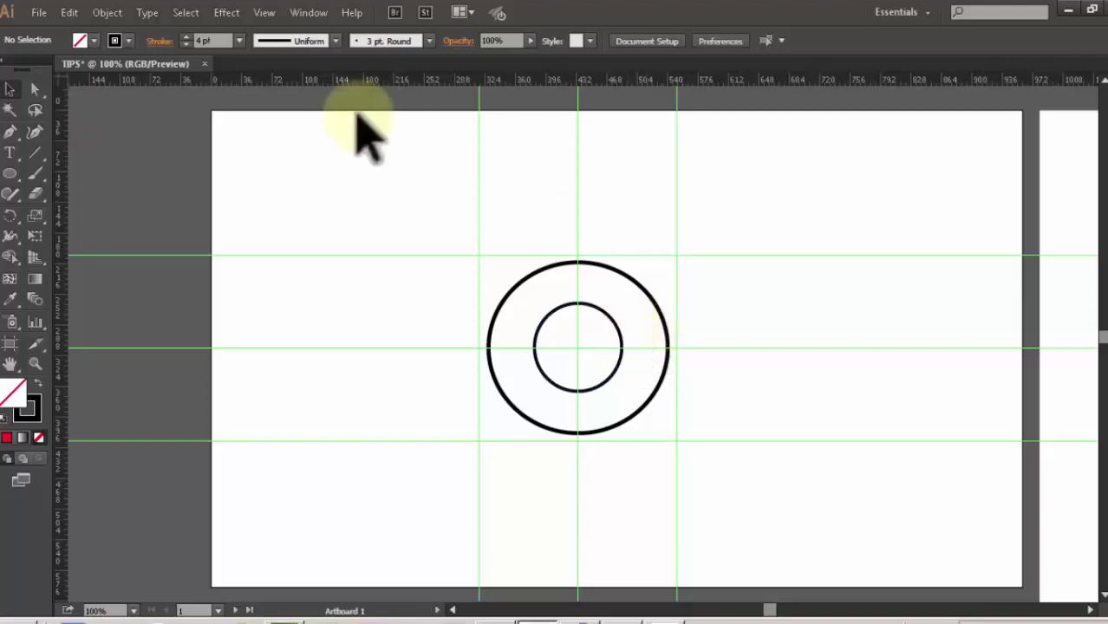
{"action": "left_click", "coordinate": [69, 12]}
{"action": "mouse_move", "coordinate": [137, 461]}
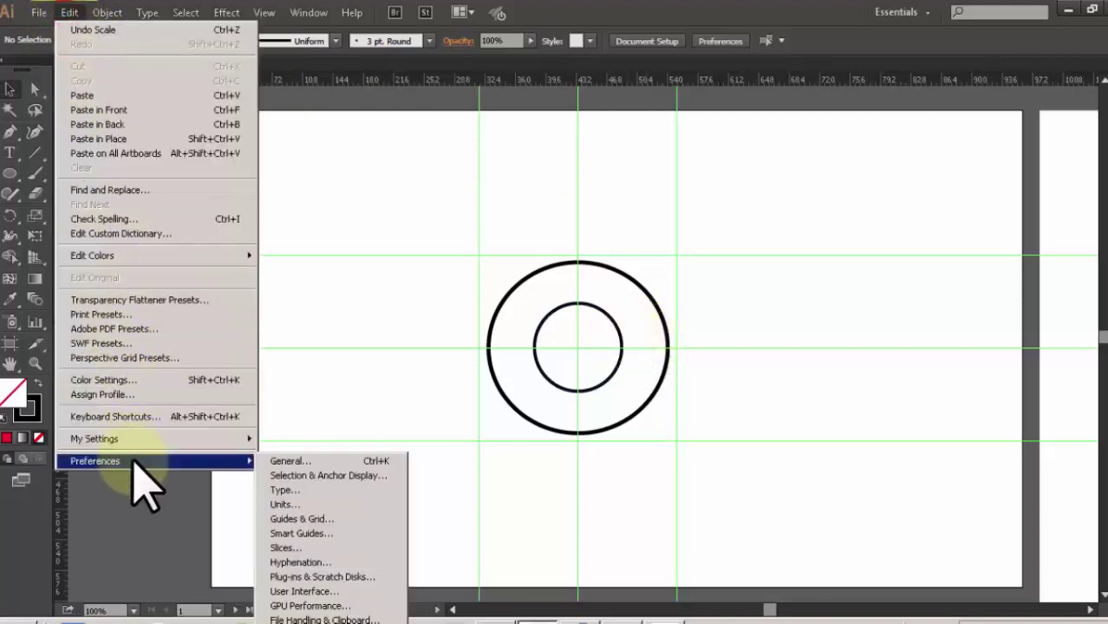
{"action": "left_click", "coordinate": [310, 521]}
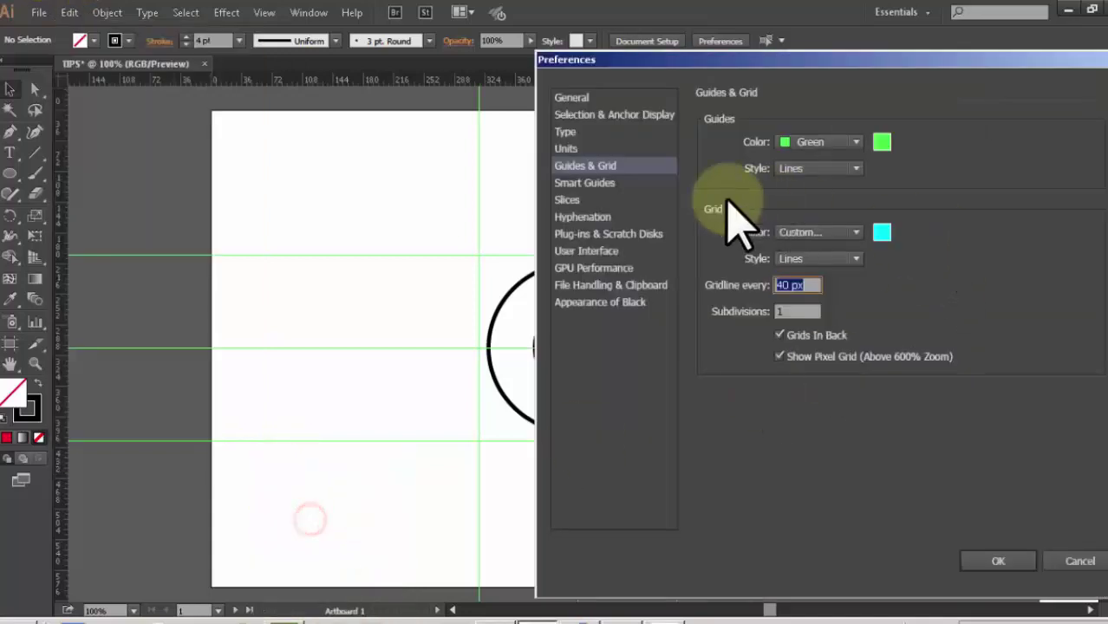
{"action": "left_click", "coordinate": [598, 182]}
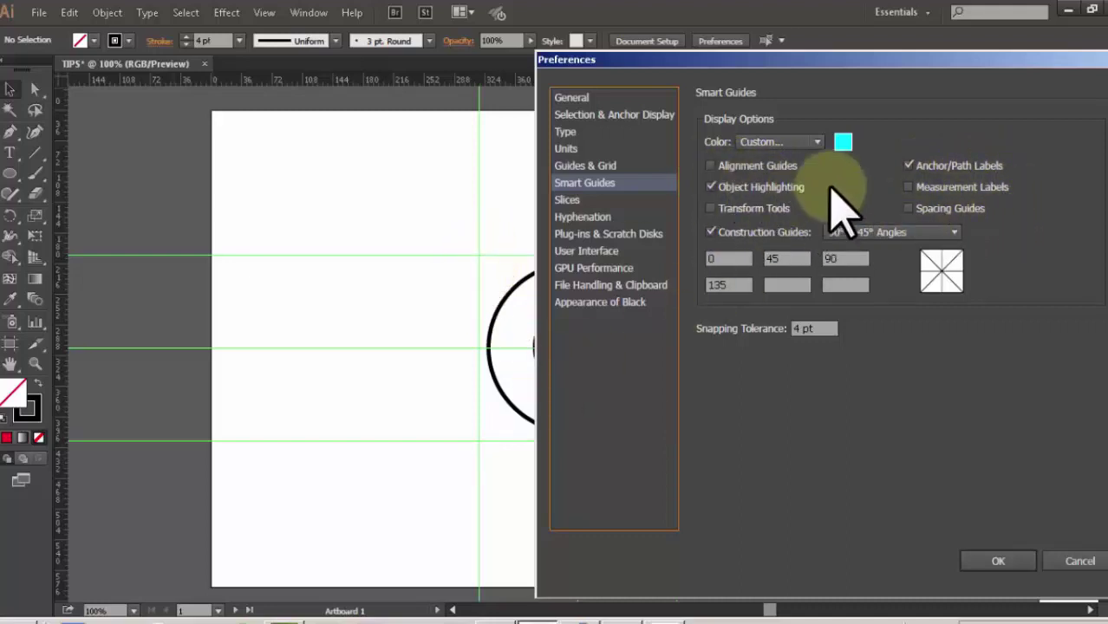
{"action": "left_click", "coordinate": [596, 166]}
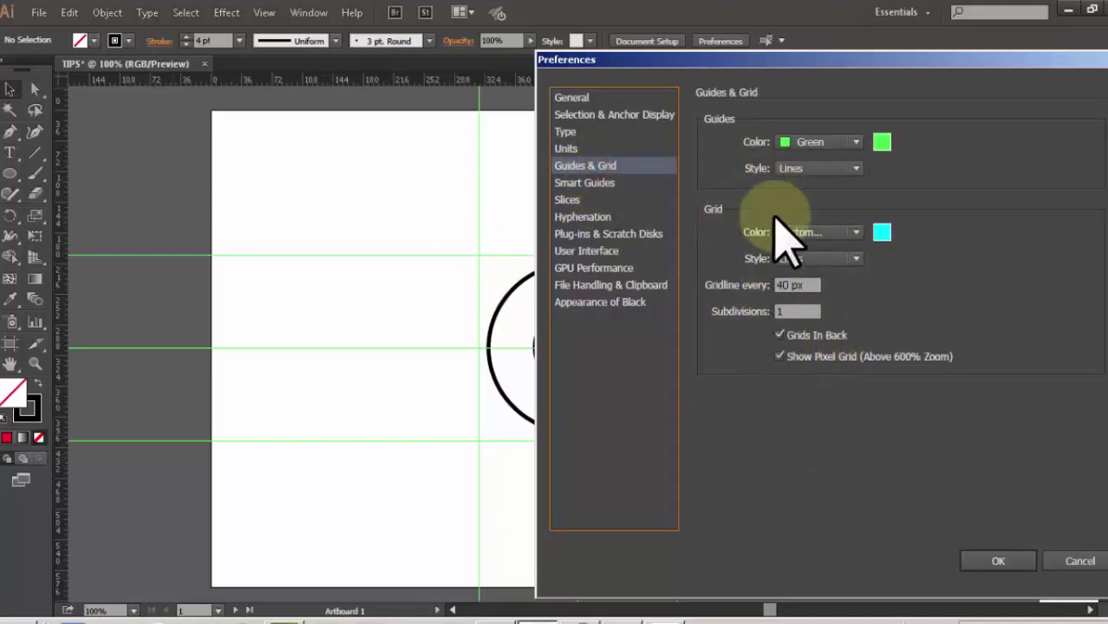
{"action": "left_click", "coordinate": [997, 560]}
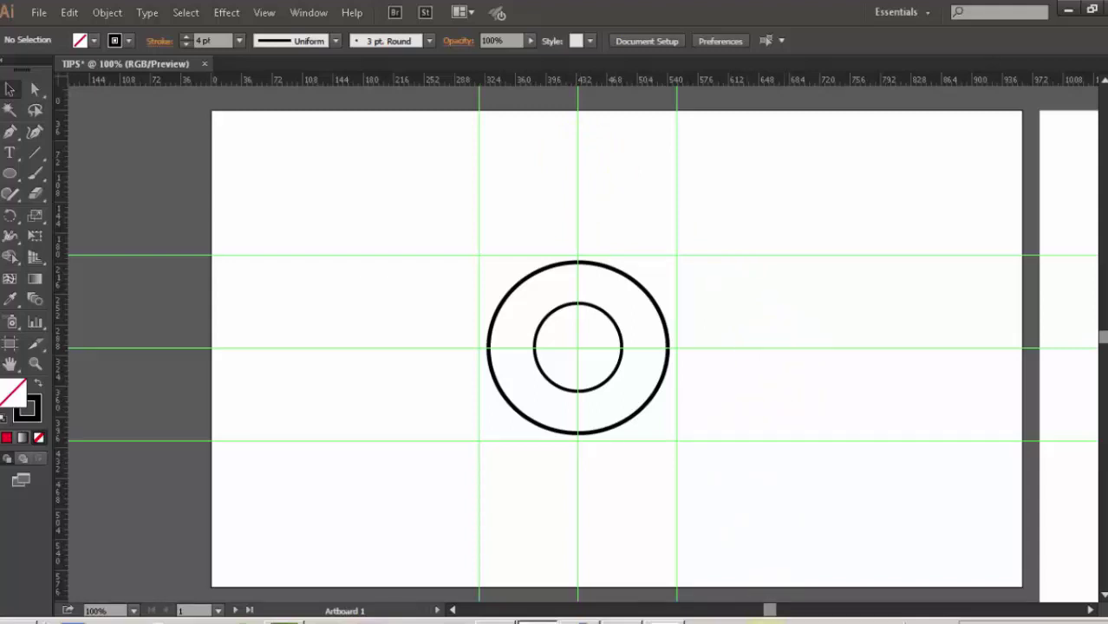
- Hide guides with Ctrl+;, zoom out to 50% and scroll to show both artboards
{"action": "key", "text": "ctrl+semicolon"}
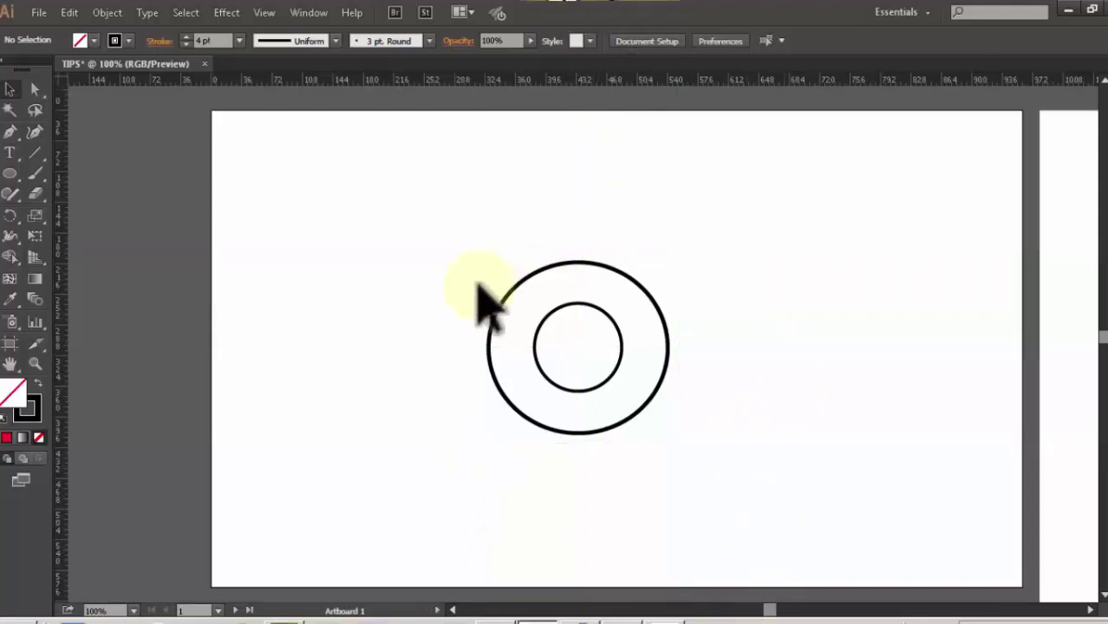
{"action": "key", "text": "ctrl+minus"}
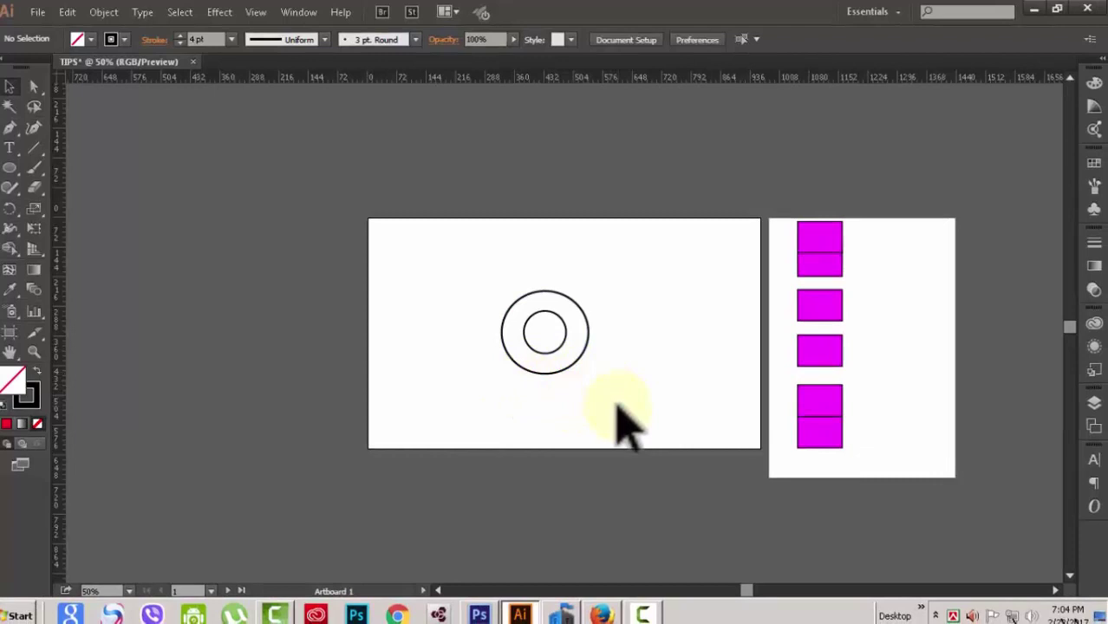
{"action": "left_click_drag", "start_coordinate": [744, 590], "coordinate": [760, 591]}
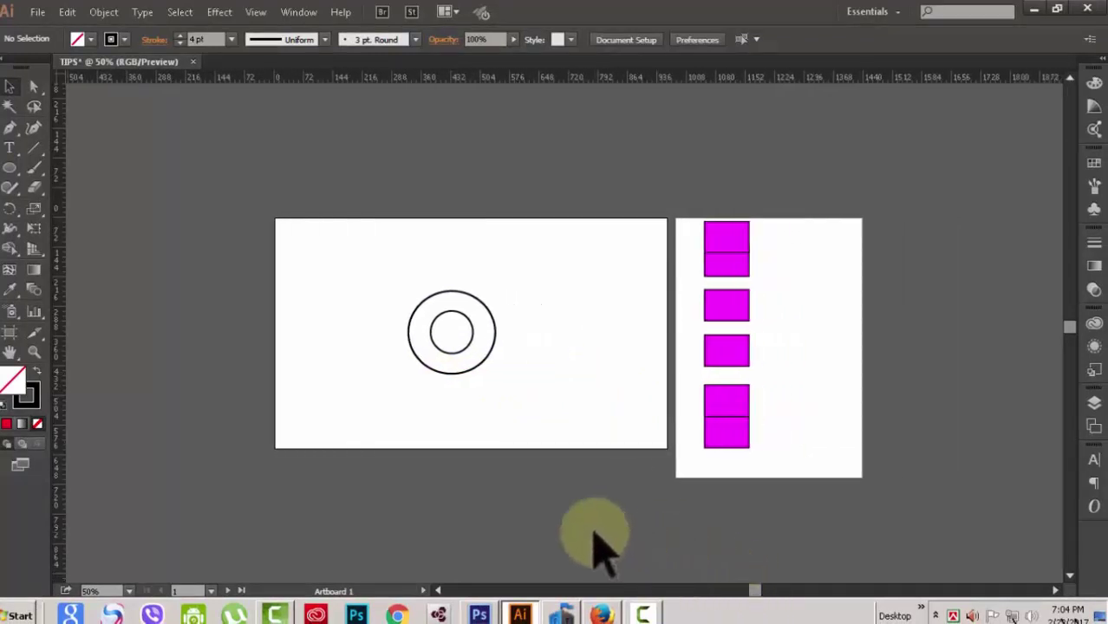